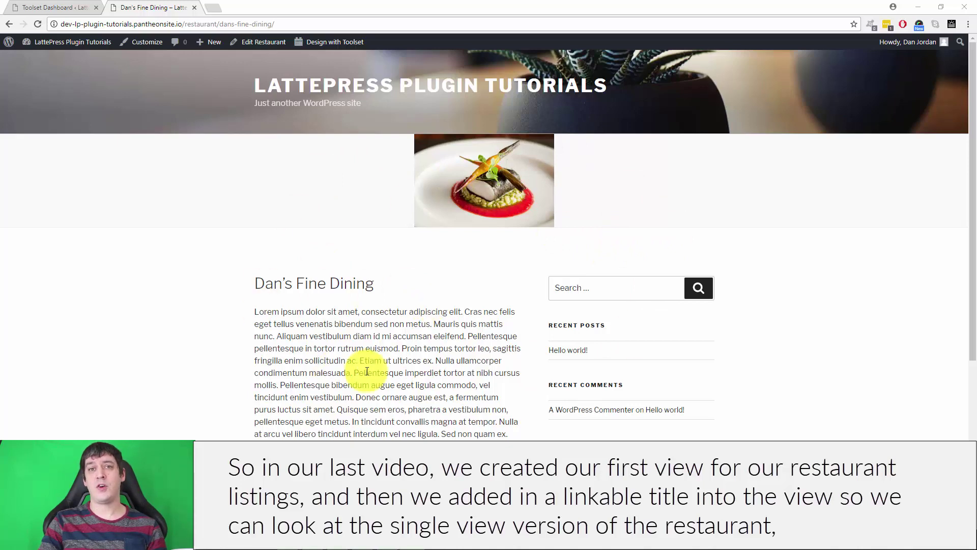
Step: Scroll through the Dan's Fine Dining restaurant page to review its current layout
scroll(196, 359, "down", 5)
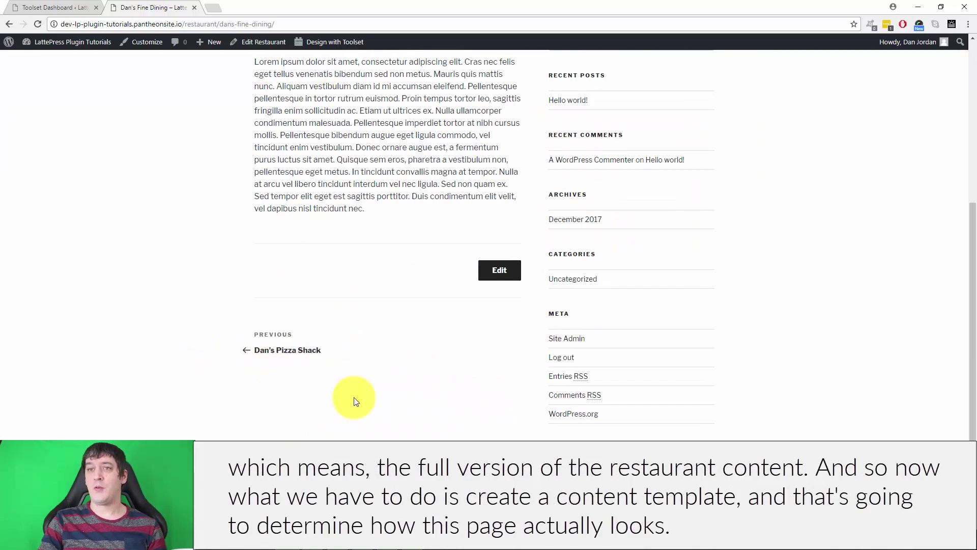
scroll(377, 333, "up", 5)
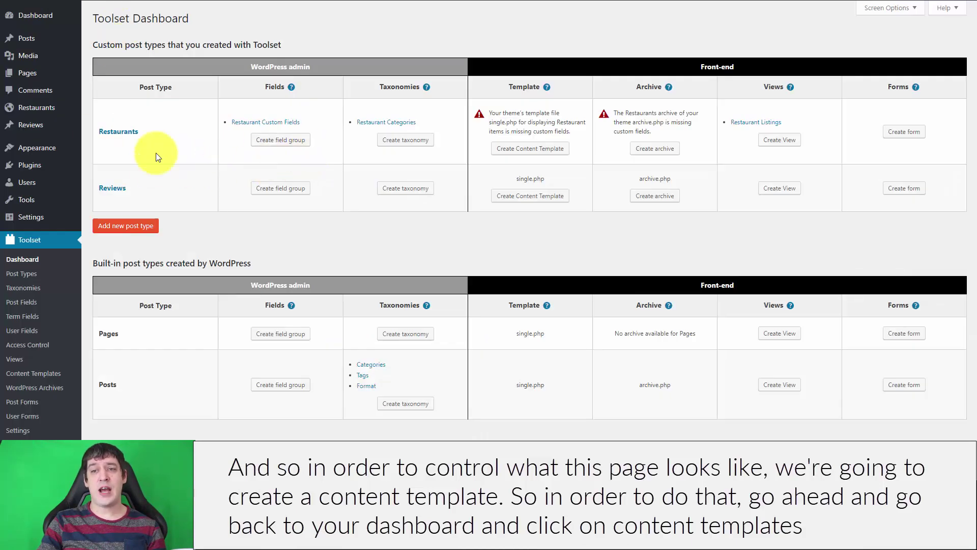
Step: Create the content template 'Restaurant Single Page View' for Restaurants, applied to existing restaurant items
left_click(40, 376)
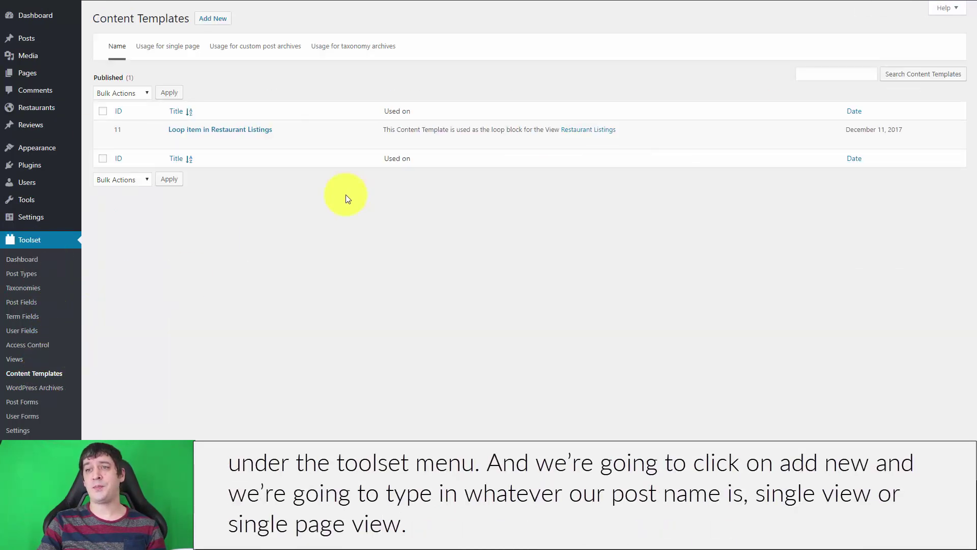
left_click(213, 19)
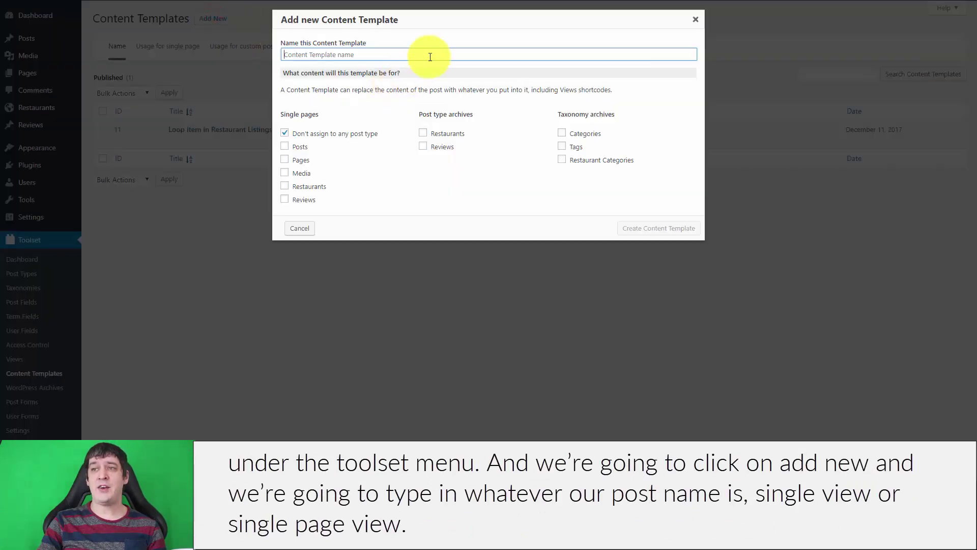
left_click(401, 55)
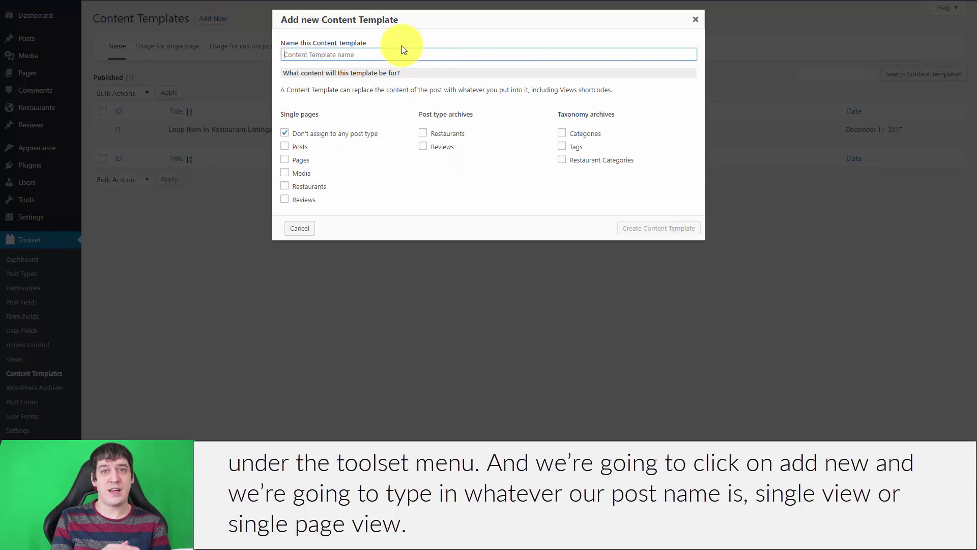
type("R")
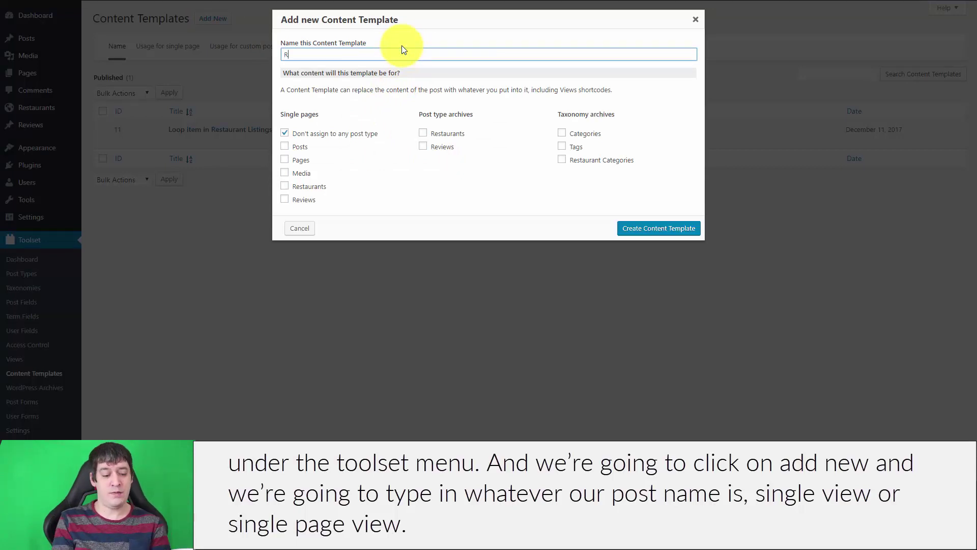
type("estaurant Single Page view")
key("BackSpace")
type("View")
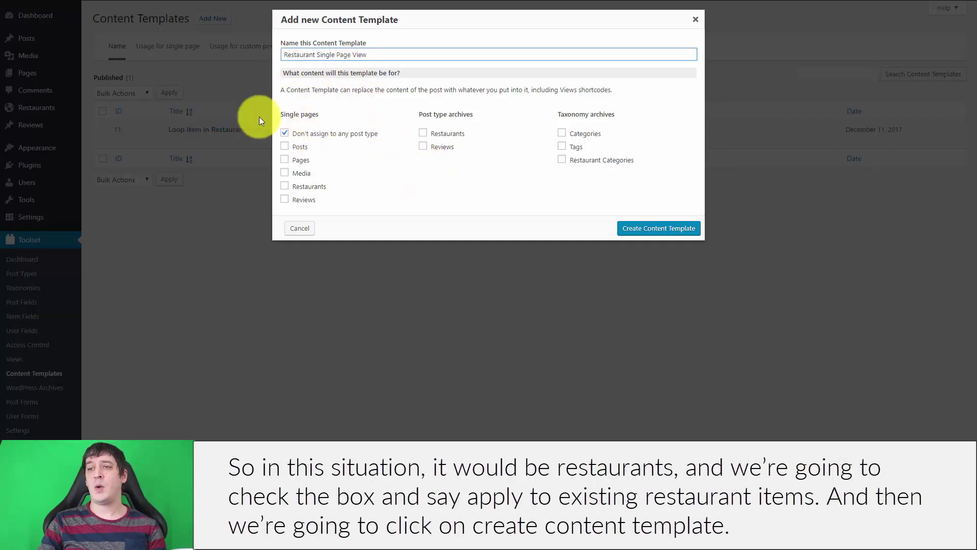
left_click(284, 186)
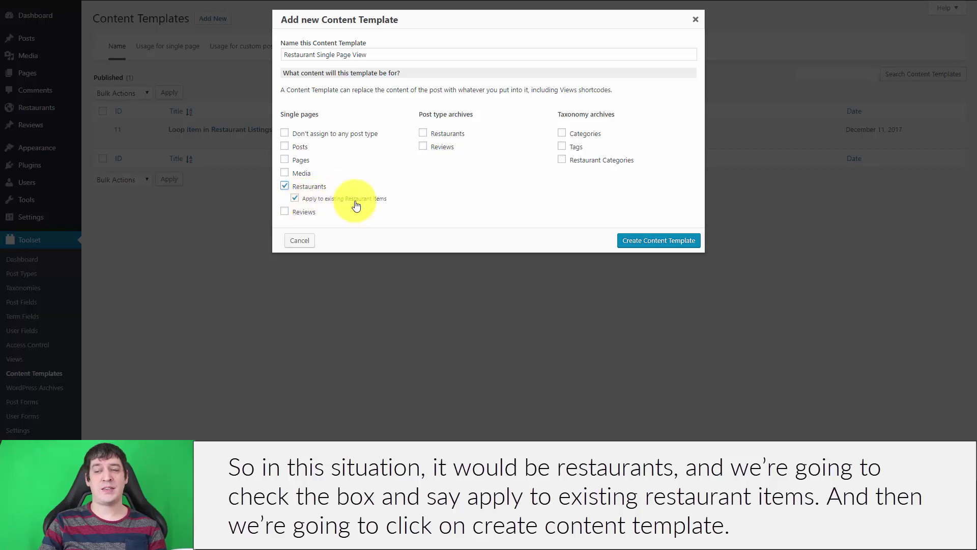
left_click(647, 239)
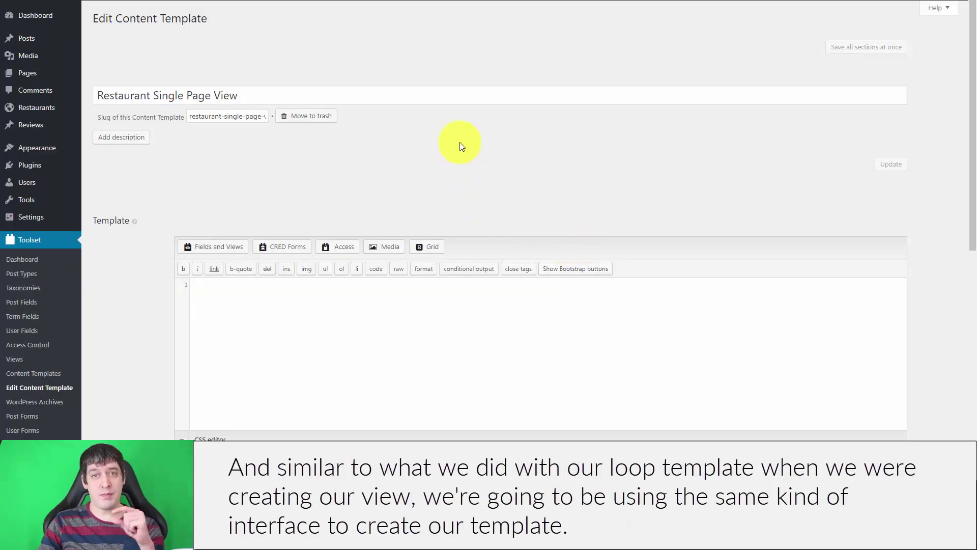
Step: Scroll down to the Template editor and place the cursor in the empty template body
scroll(456, 144, "down", 3)
left_click(397, 168)
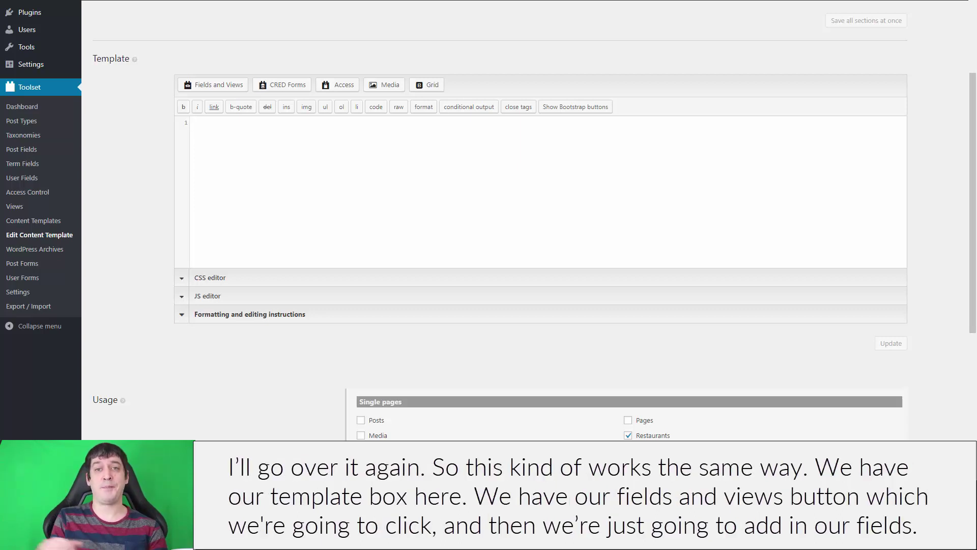
left_click(297, 154)
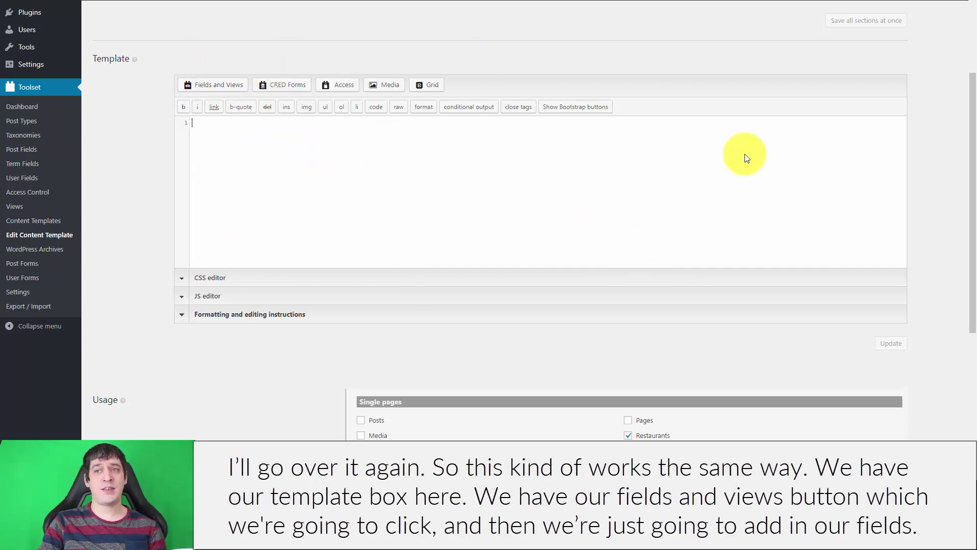
Step: Insert the Post title shortcode wrapped in <h1></h1> tags on line 1
left_click(228, 88)
scroll(504, 203, "down", 1)
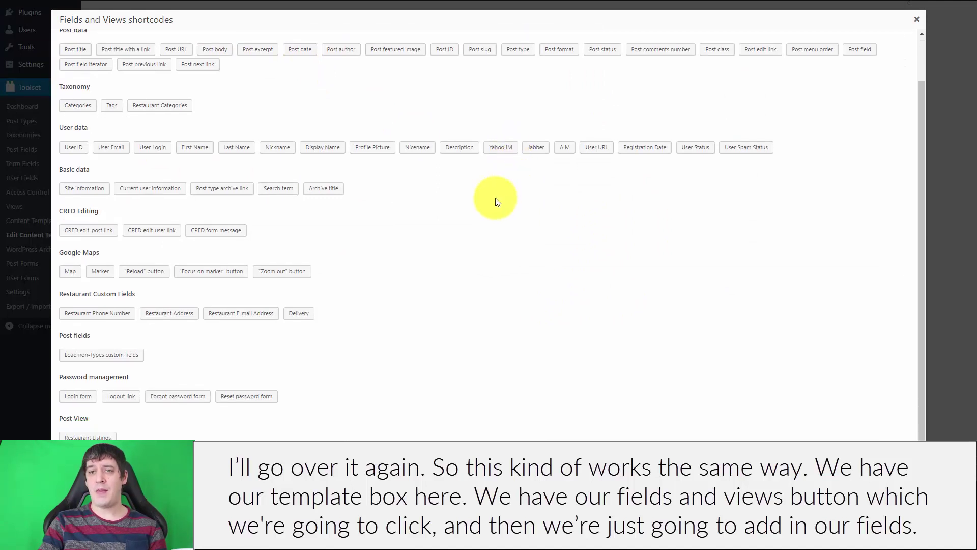
scroll(496, 203, "up", 1)
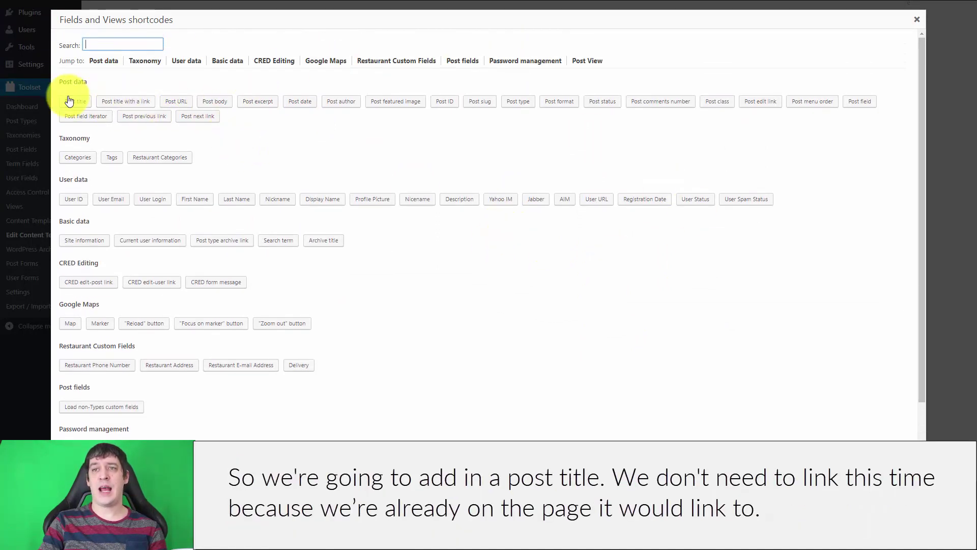
left_click(69, 101)
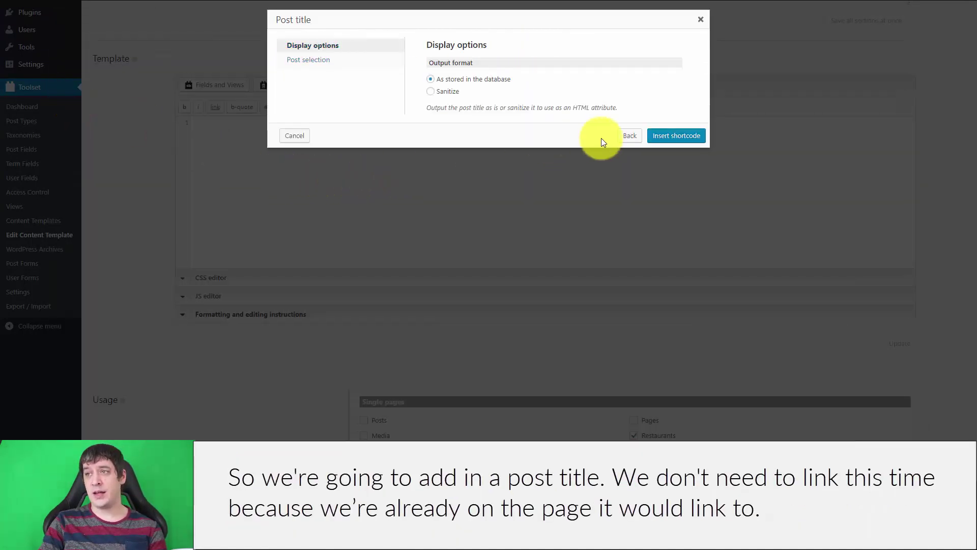
left_click(676, 136)
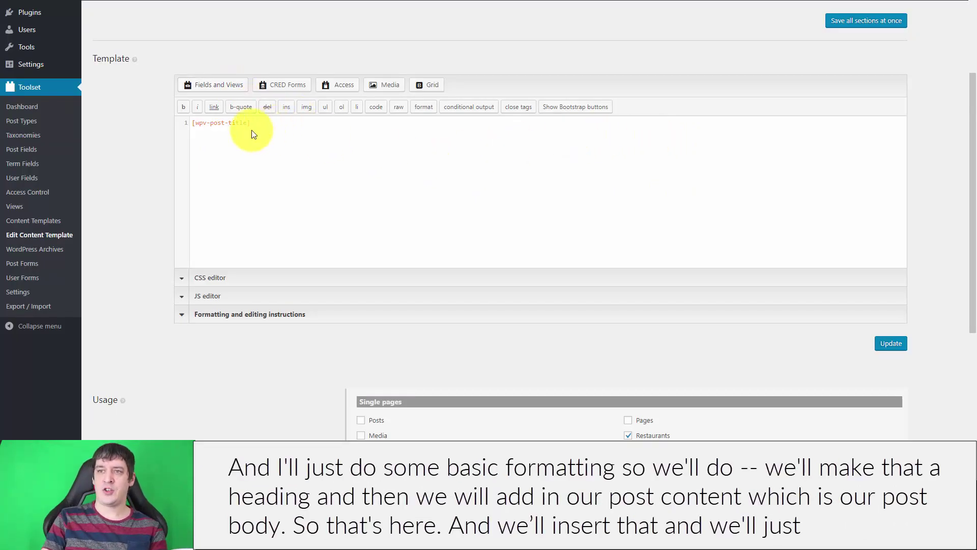
left_click(194, 123)
type("<h1>")
left_click(281, 125)
type("</h1>")
key("Return")
Step: Insert the Post body shortcode on line 2 wrapped in <p> tags
left_click(226, 86)
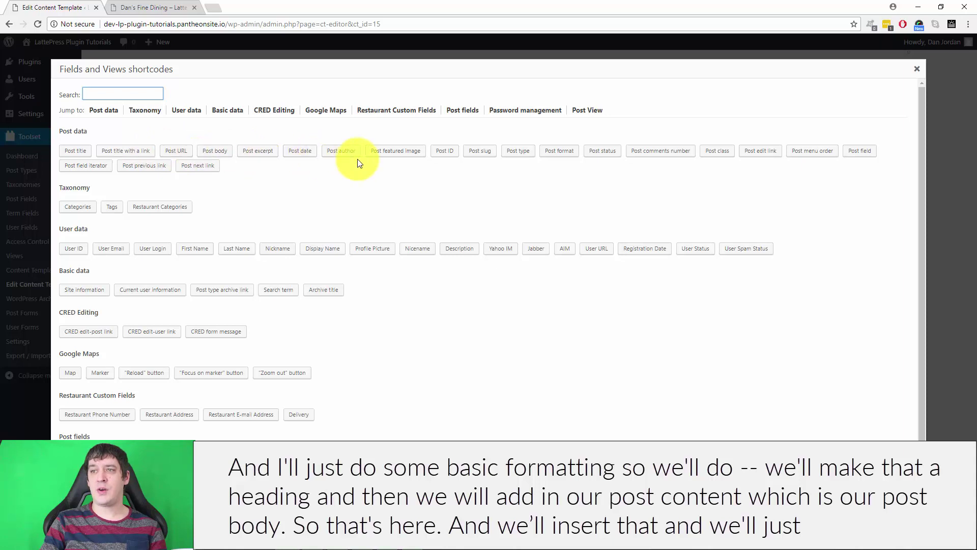
left_click(219, 151)
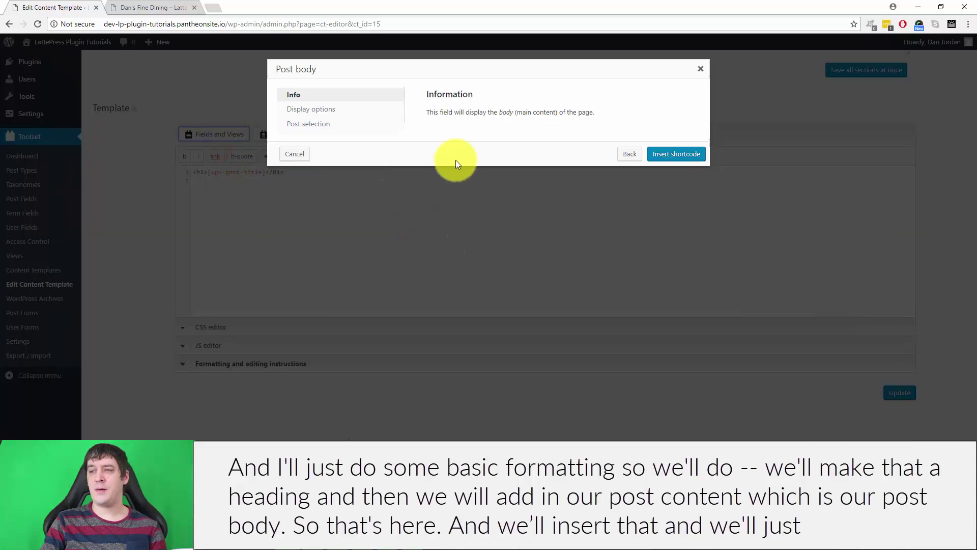
left_click(671, 165)
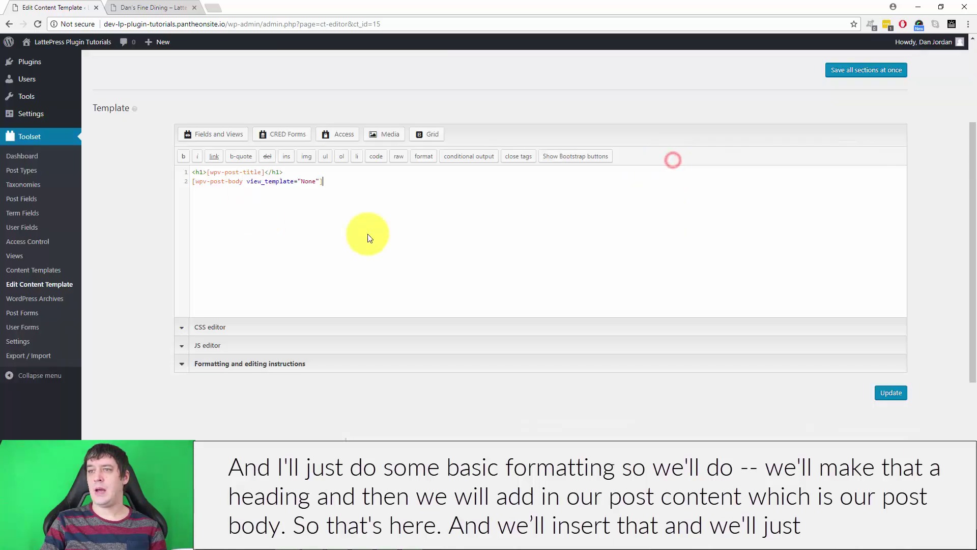
left_click(194, 182)
type("<p>")
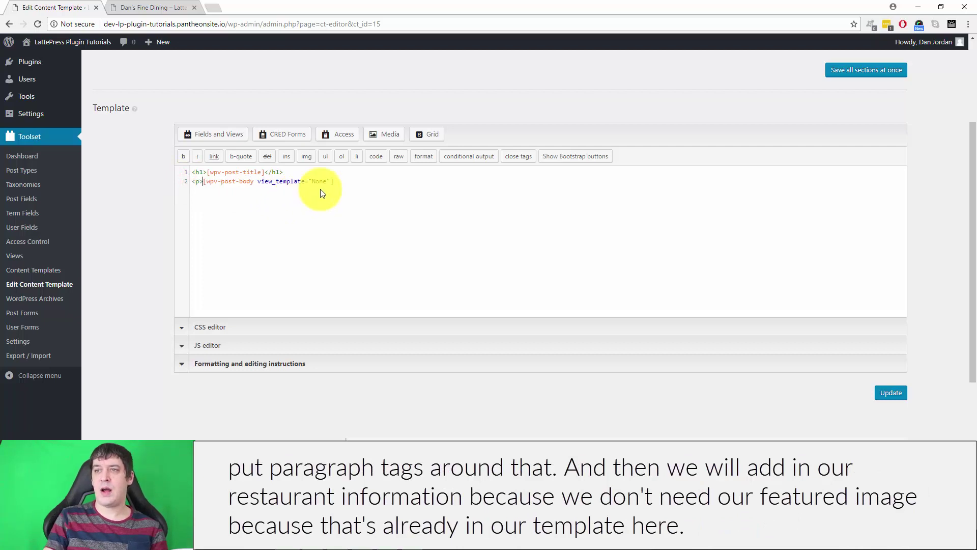
left_click(346, 182)
type("</p>")
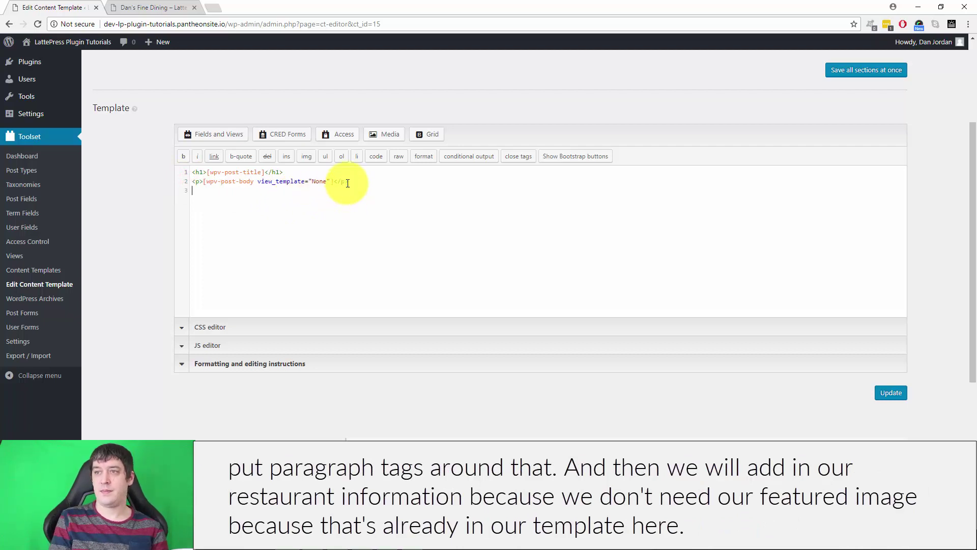
left_click(219, 133)
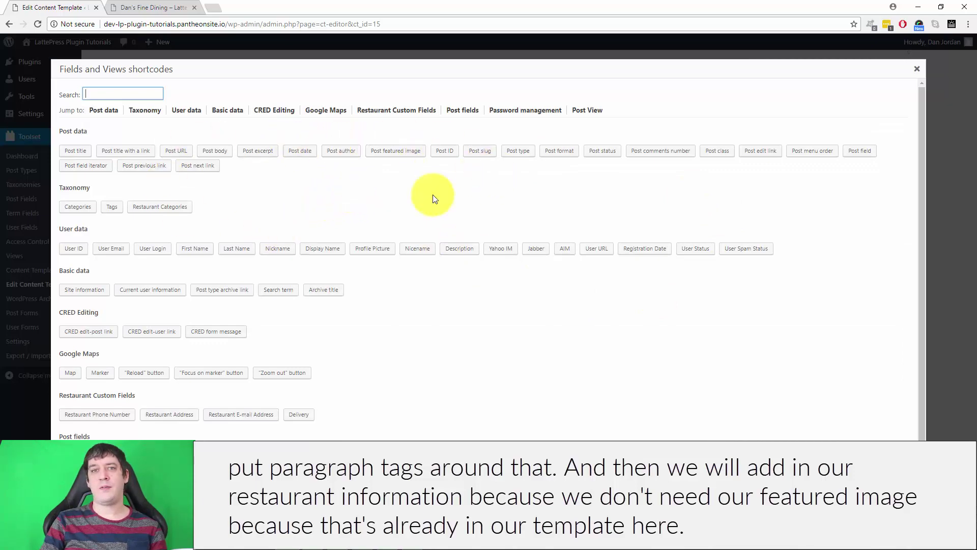
Step: Insert the Restaurant Phone Number shortcode with 'Display without formatting' checked
left_click(150, 8)
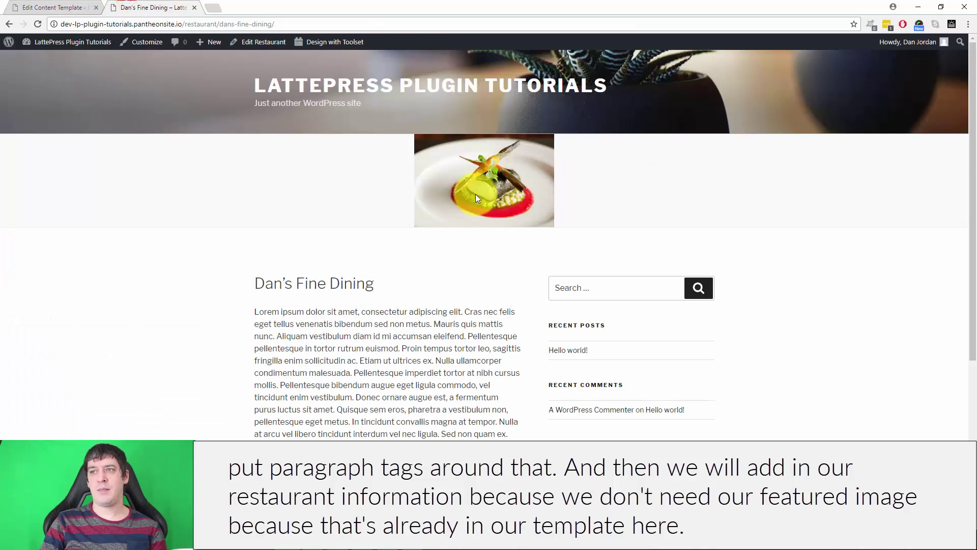
left_click(63, 7)
scroll(340, 248, "down", 1)
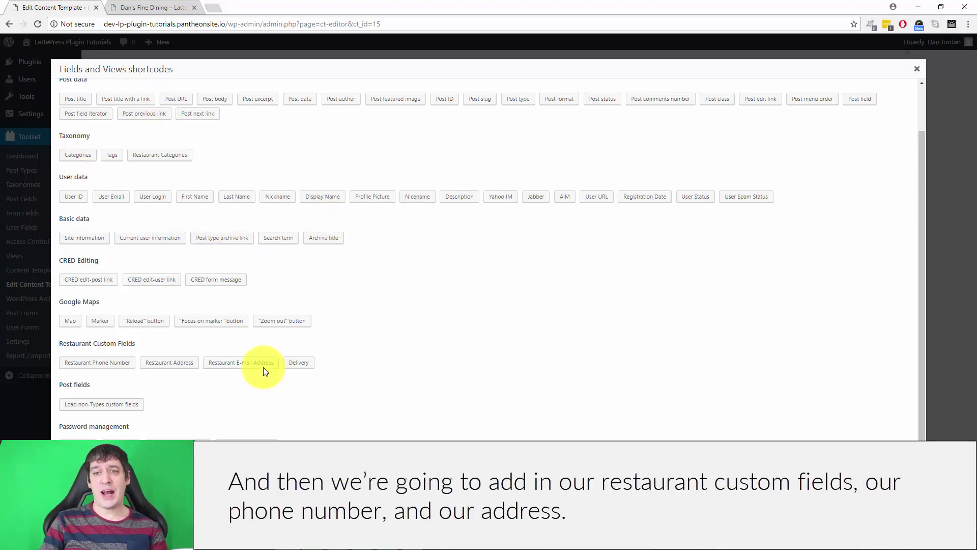
left_click(97, 362)
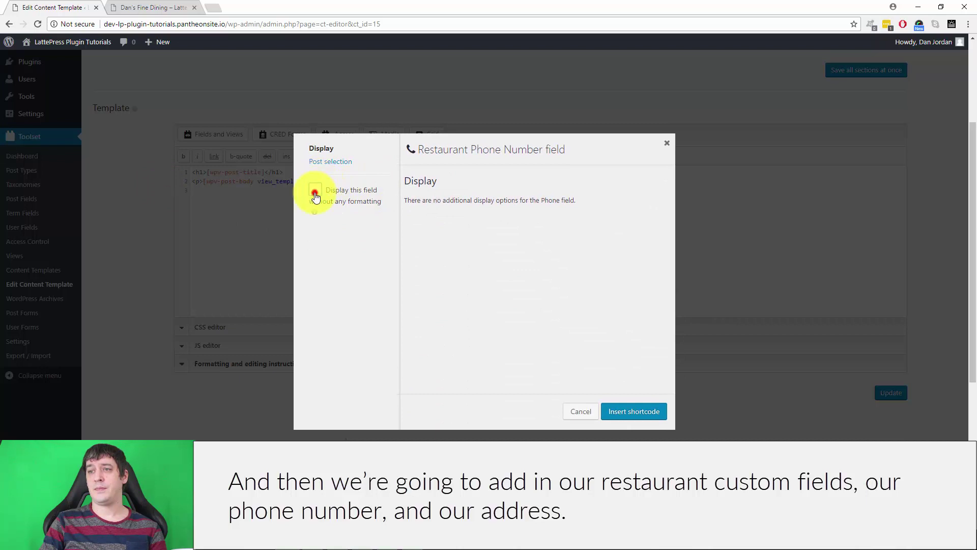
left_click(315, 190)
left_click(619, 403)
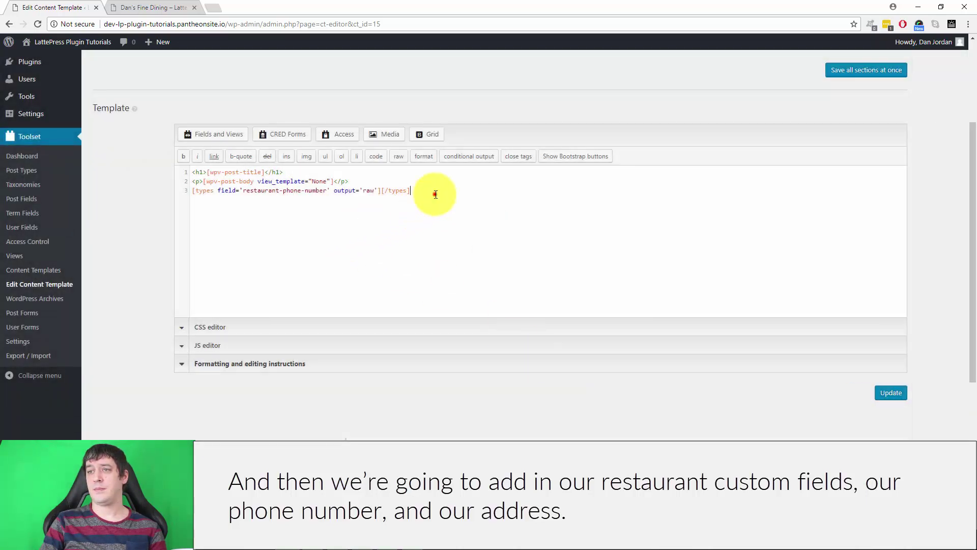
Step: Insert the Restaurant Address shortcode as raw text on line 4, then start line 5
left_click(208, 133)
scroll(132, 356, "down", 1)
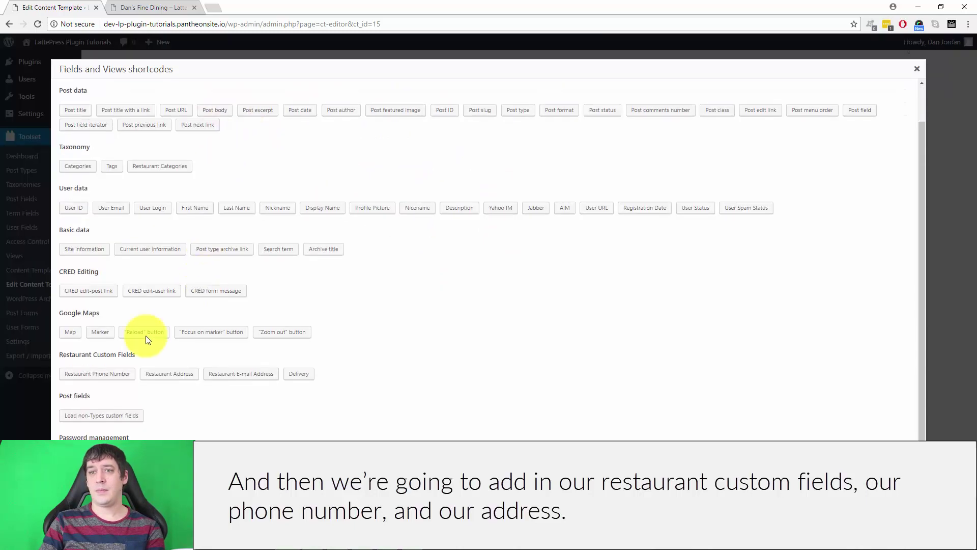
left_click(170, 364)
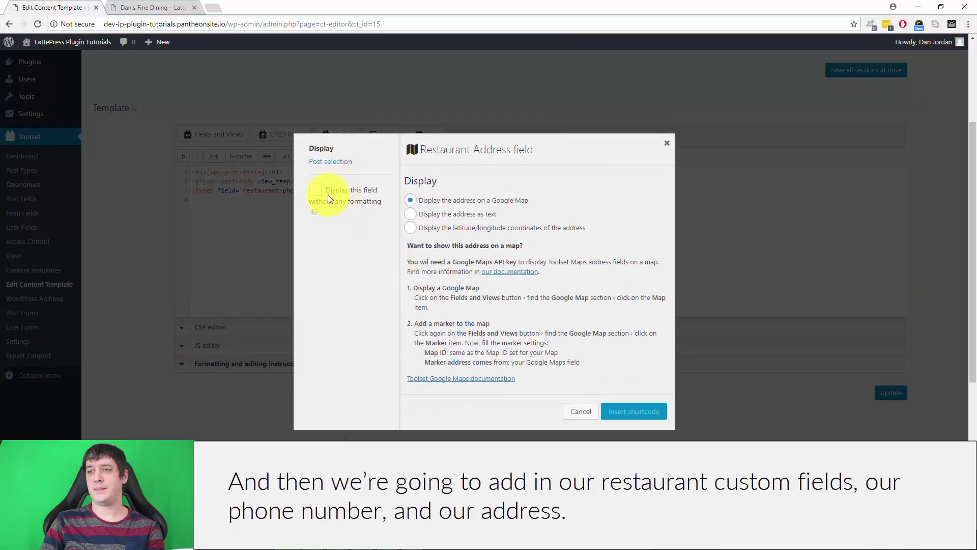
left_click(327, 194)
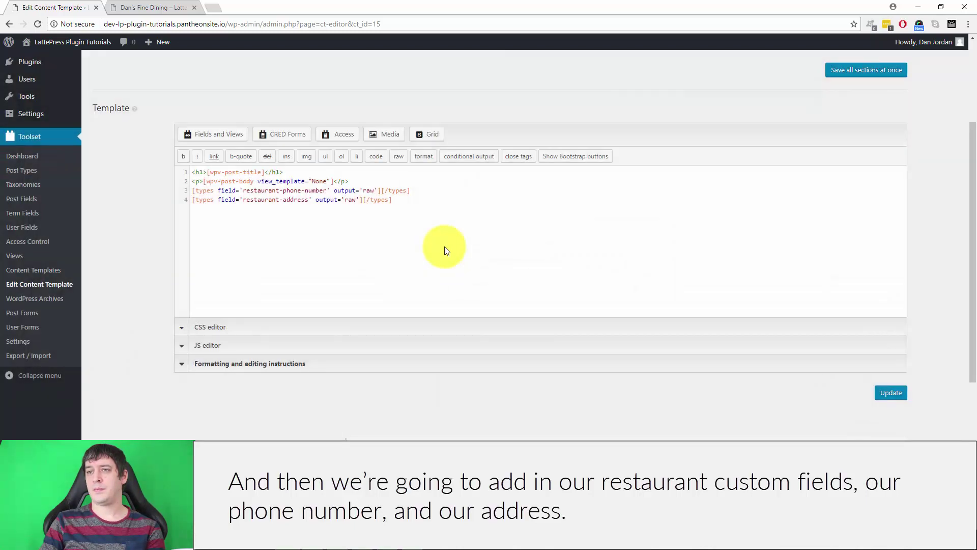
left_click(417, 194)
left_click(417, 200)
key("Return")
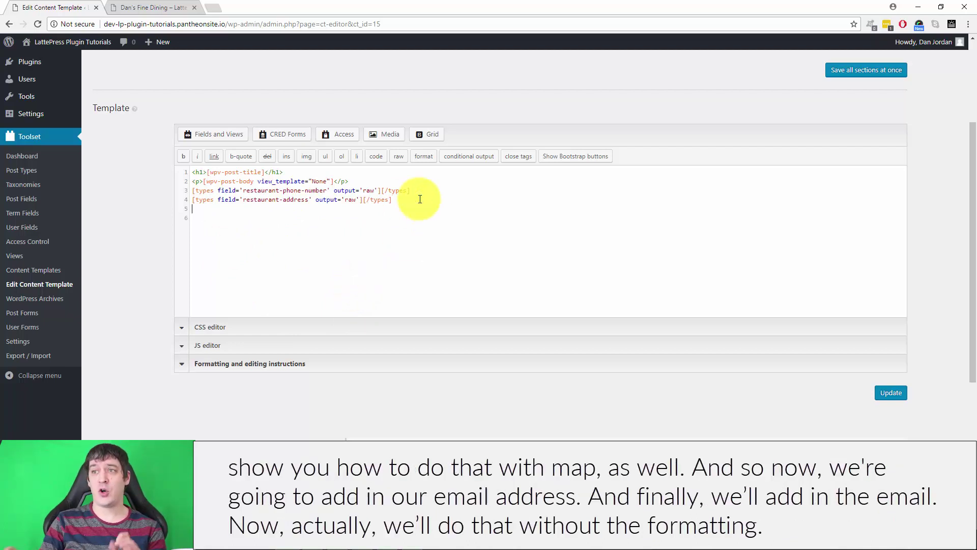
Step: Insert the Restaurant E-mail Address shortcode unformatted, leaving the link title empty
left_click(209, 133)
scroll(383, 191, "down", 1)
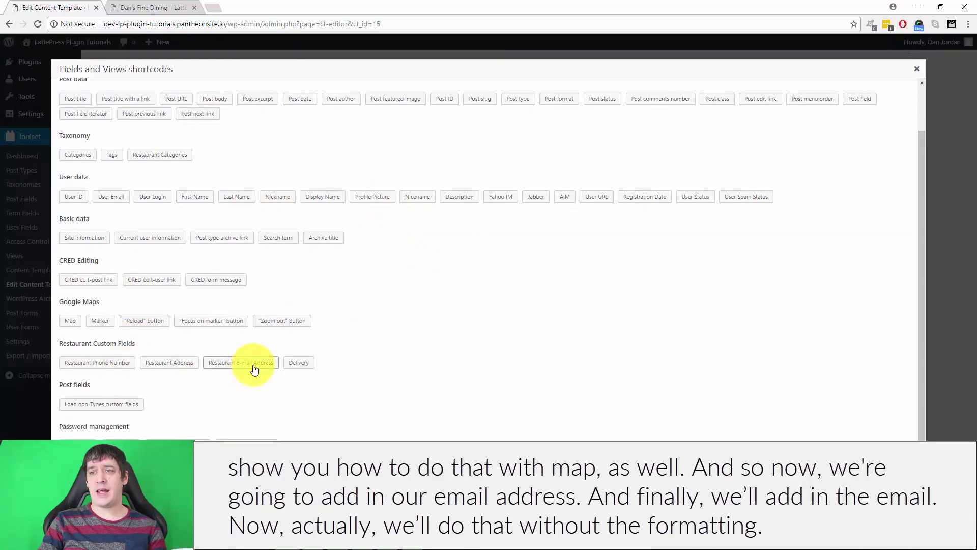
left_click(254, 367)
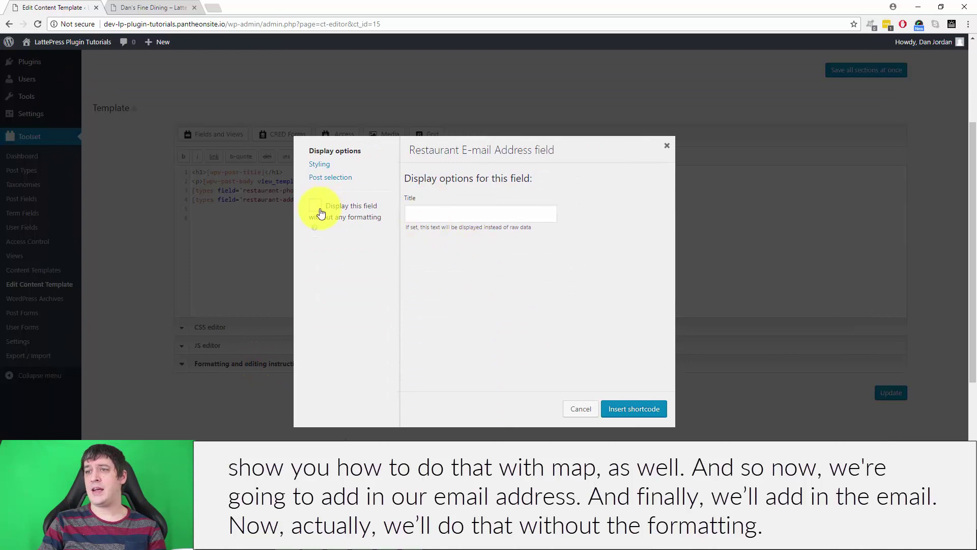
left_click(314, 205)
left_click(314, 204)
left_click(461, 213)
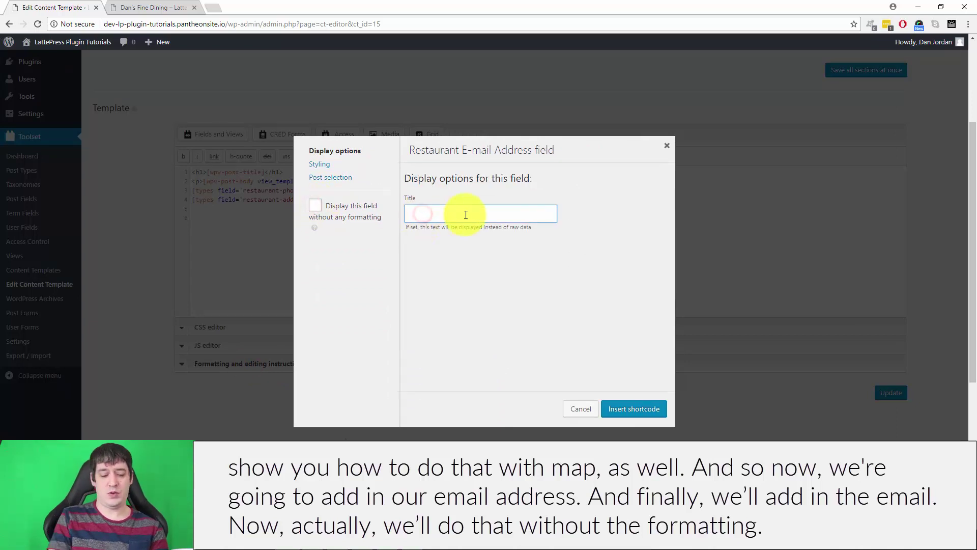
type("E-m")
key("BackSpace")
key("BackSpace")
type("Click to E-m")
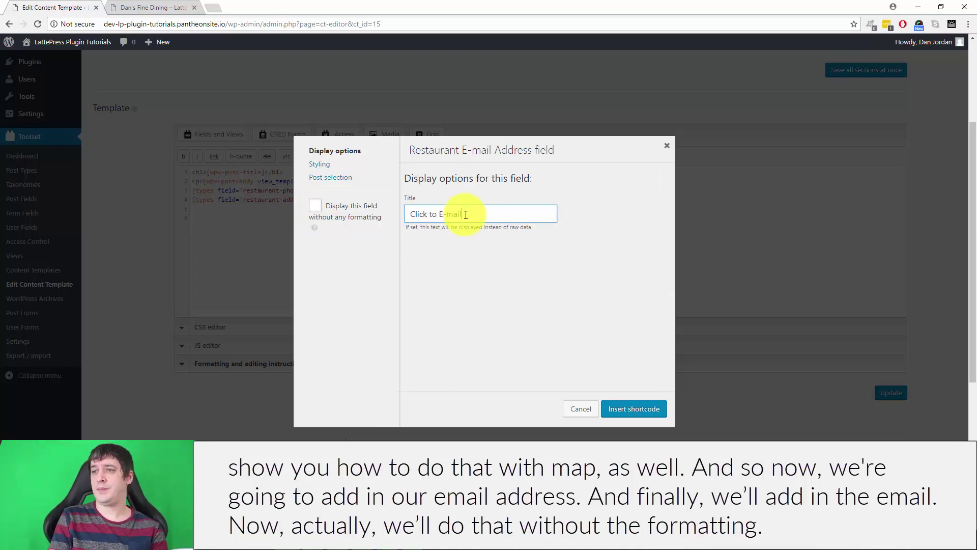
triple_click(498, 214)
key("BackSpace")
left_click(317, 205)
left_click(649, 397)
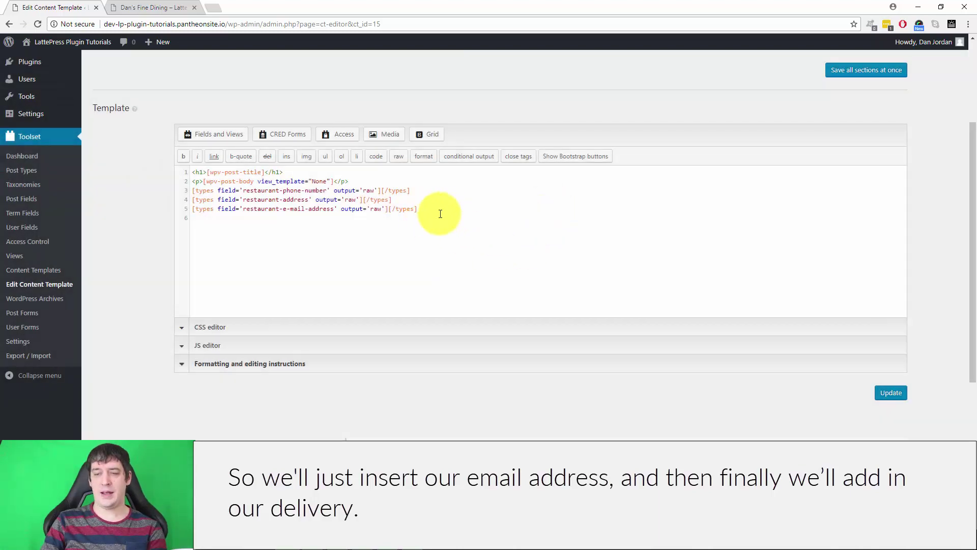
Step: Insert the Delivery field shortcode with raw output turned off
left_click(222, 136)
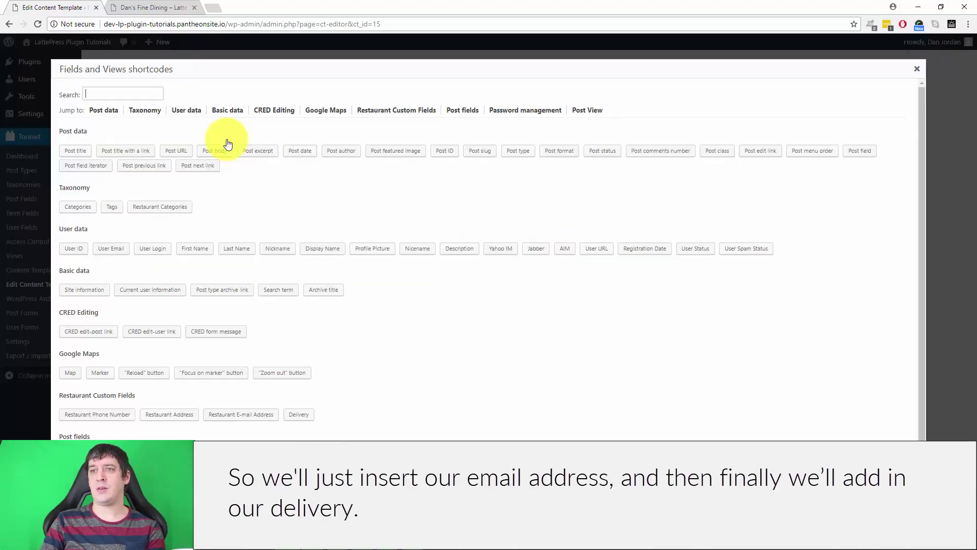
left_click(300, 414)
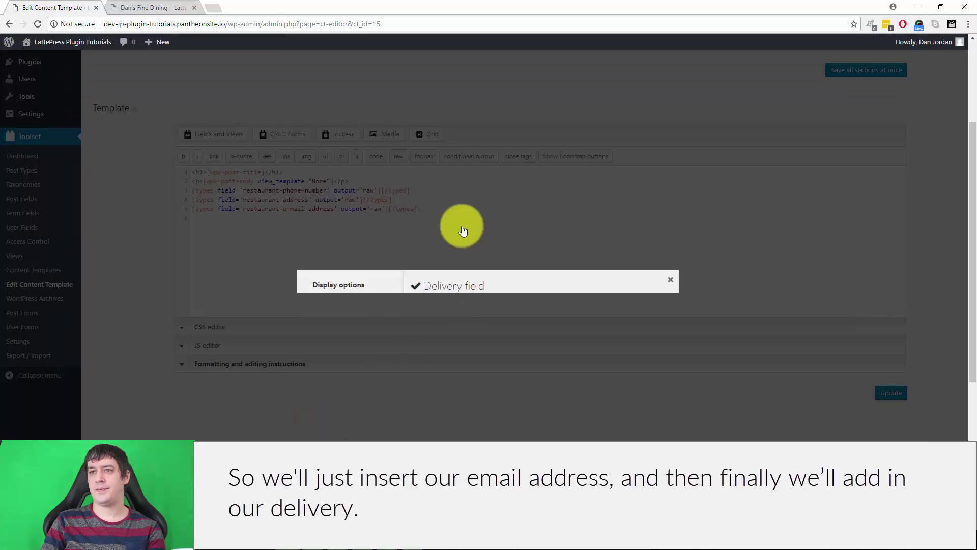
left_click(315, 192)
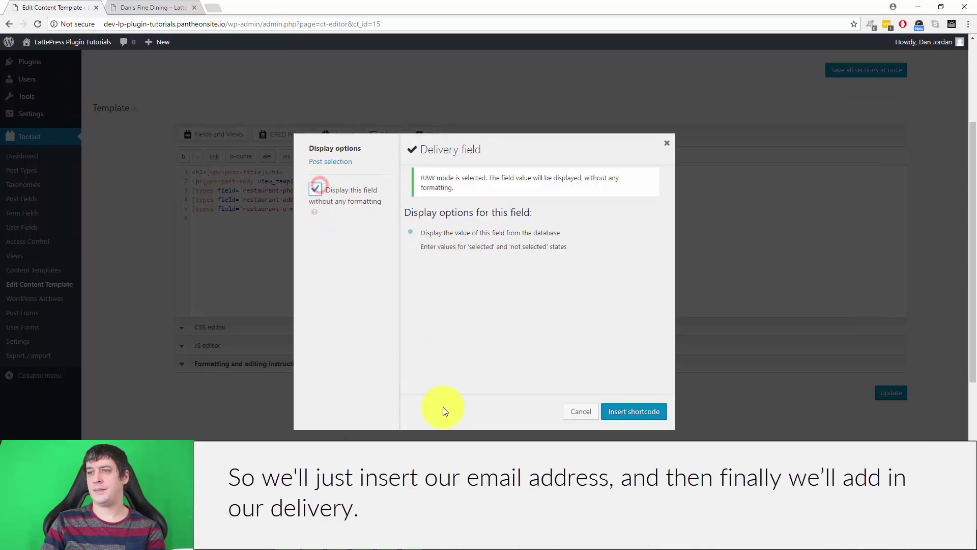
left_click(316, 192)
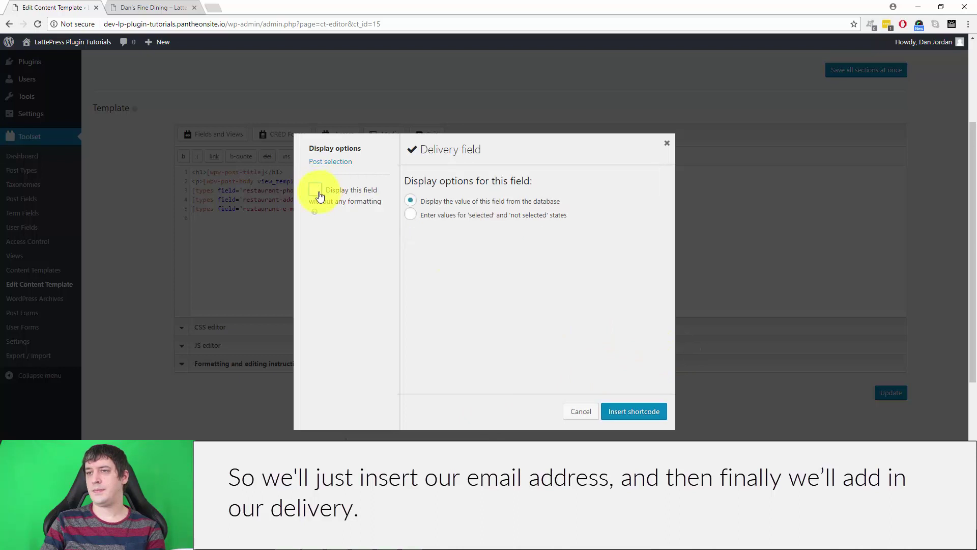
left_click(626, 413)
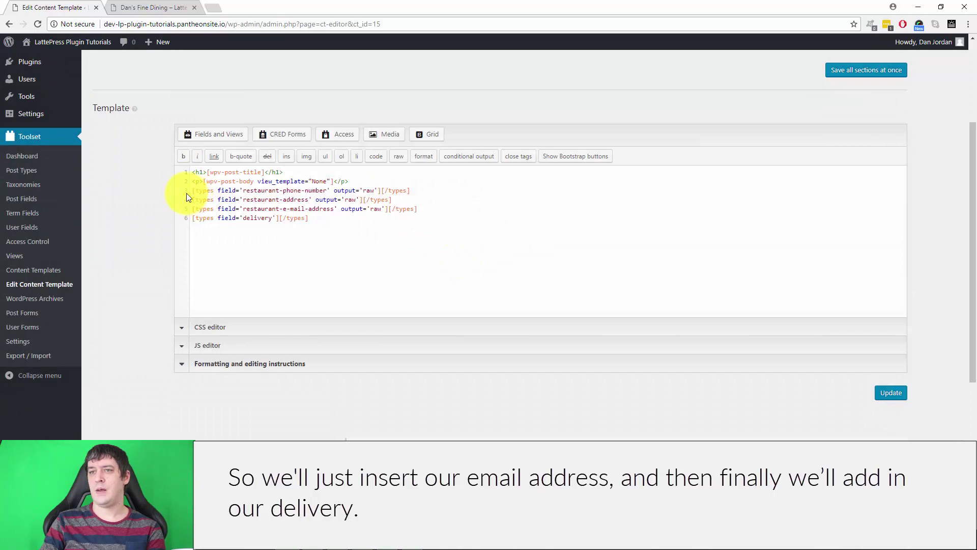
Step: Wrap field lines 3–6 in <p><strong> with bold labels Phone:, Address:, E-mail:, Devliery:
left_click(188, 192)
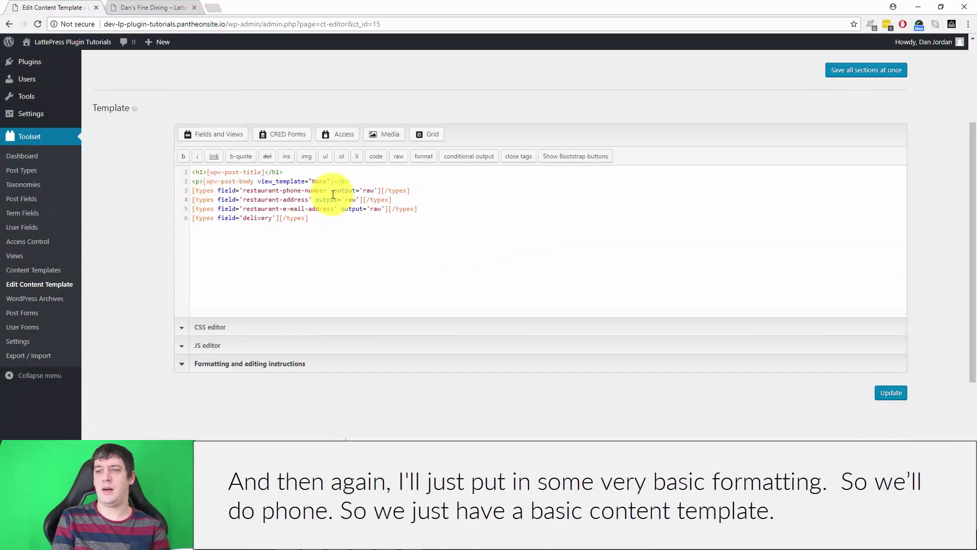
type("<p>")
key("ctrl+z")
type("<p><strong>")
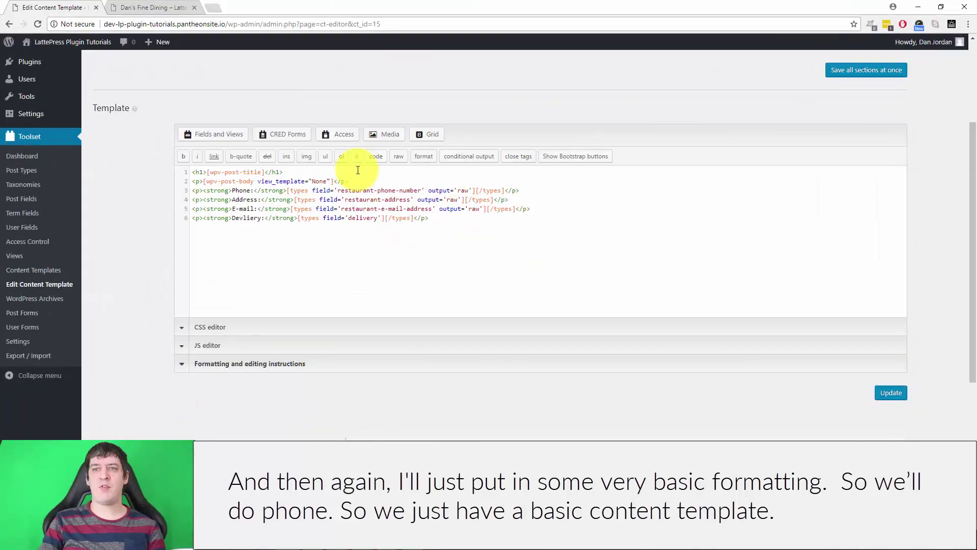
Step: Save the content template with Update and reload the editor page
left_click(890, 395)
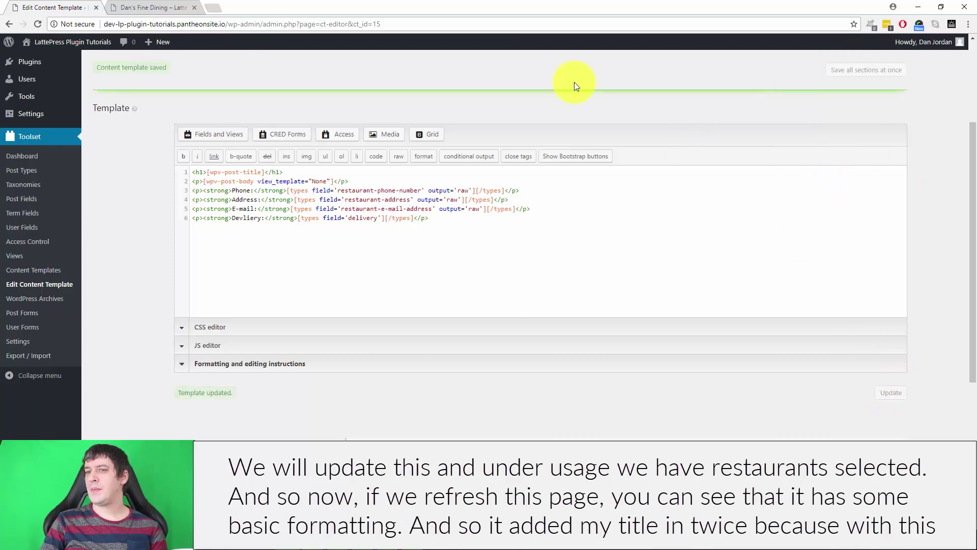
scroll(643, 259, "down", 4)
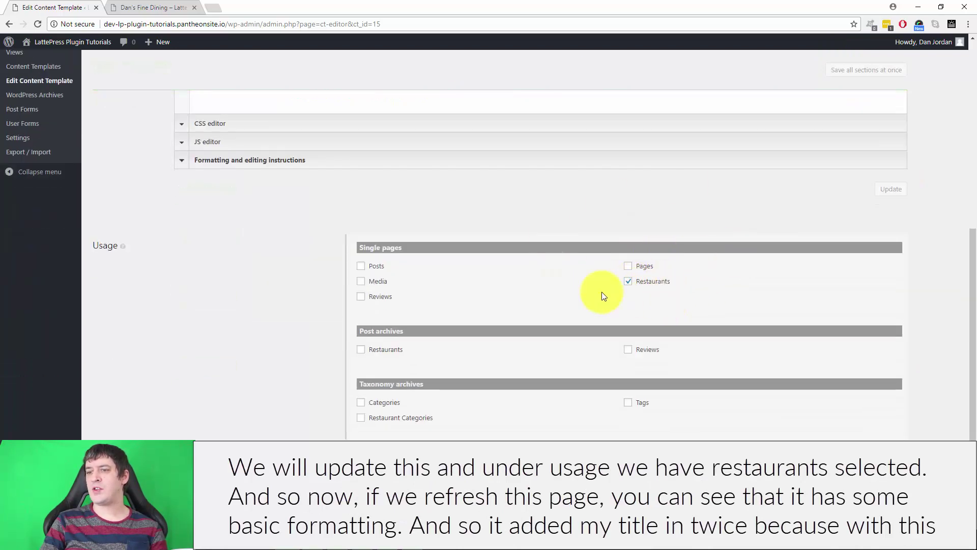
key("F5")
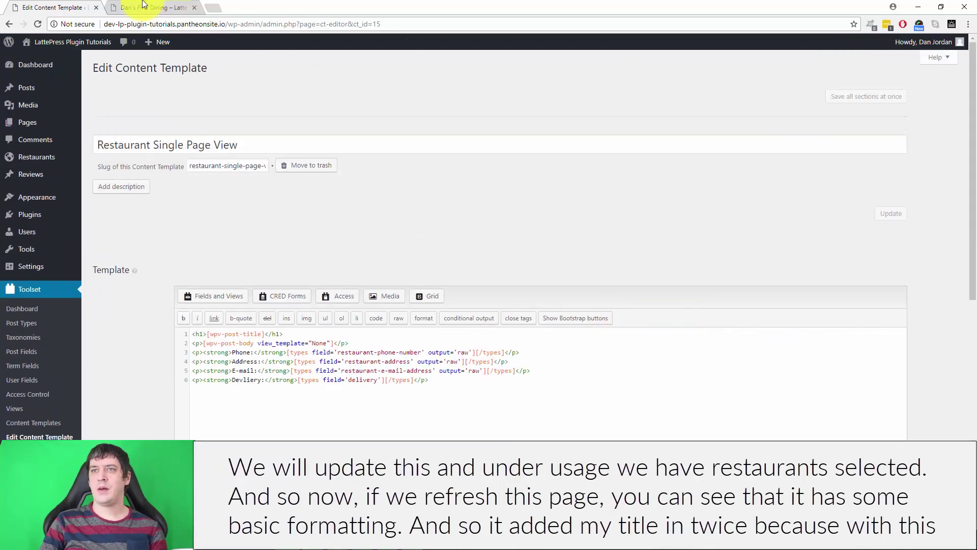
Step: Switch to the Dan's Fine Dining page and scroll through it to check the bold-labelled fields
left_click(143, 7)
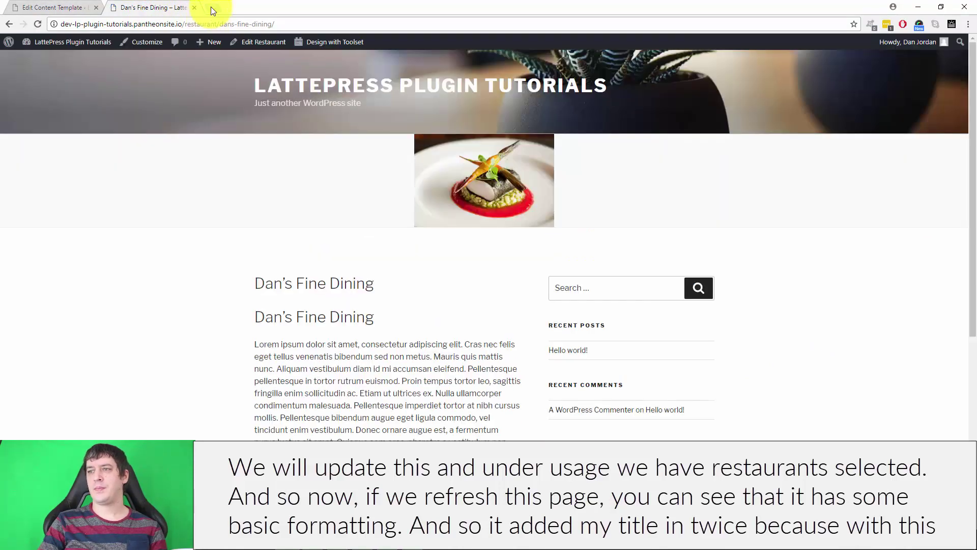
scroll(337, 284, "down", 4)
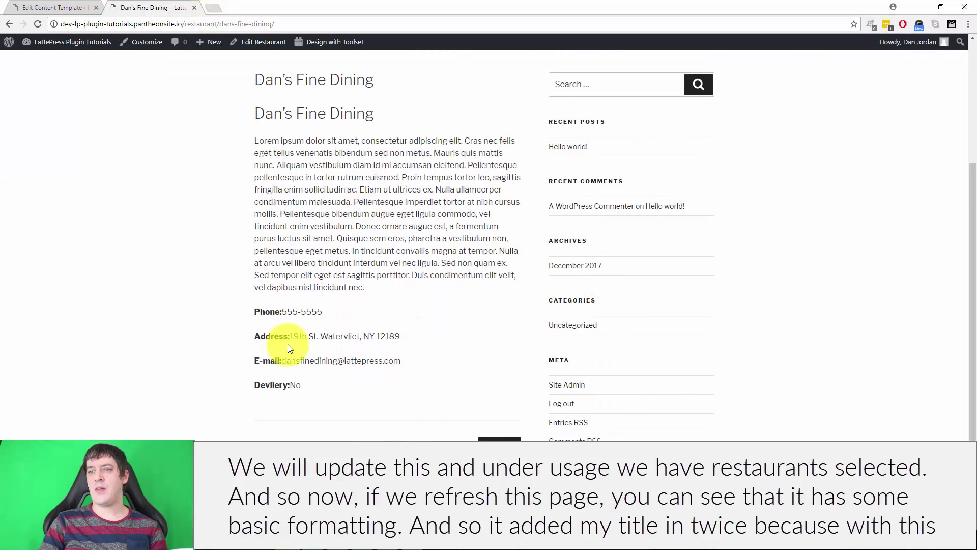
scroll(500, 251, "up", 4)
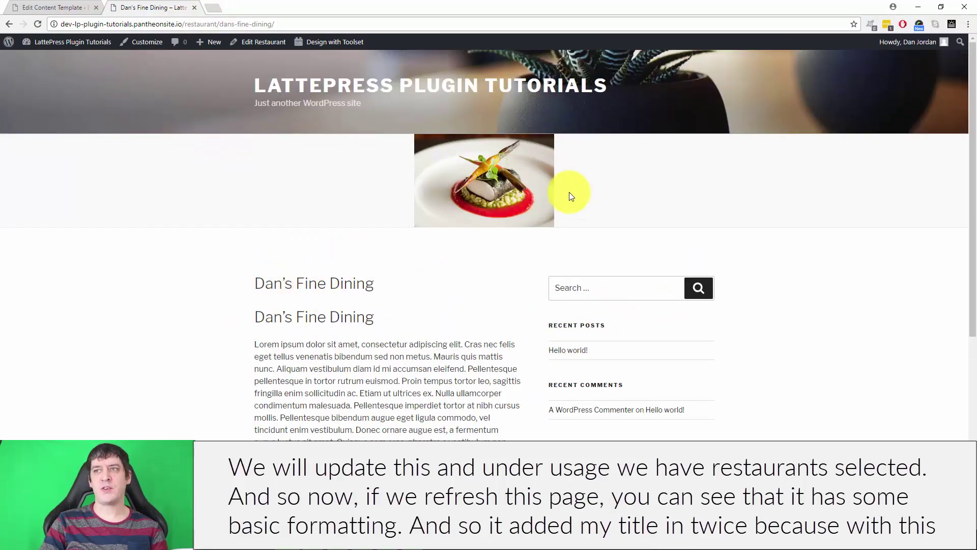
Step: Delete the <h1>[wpv-post-title]</h1> line from the template
left_click(65, 8)
left_click_drag(294, 334, 144, 336)
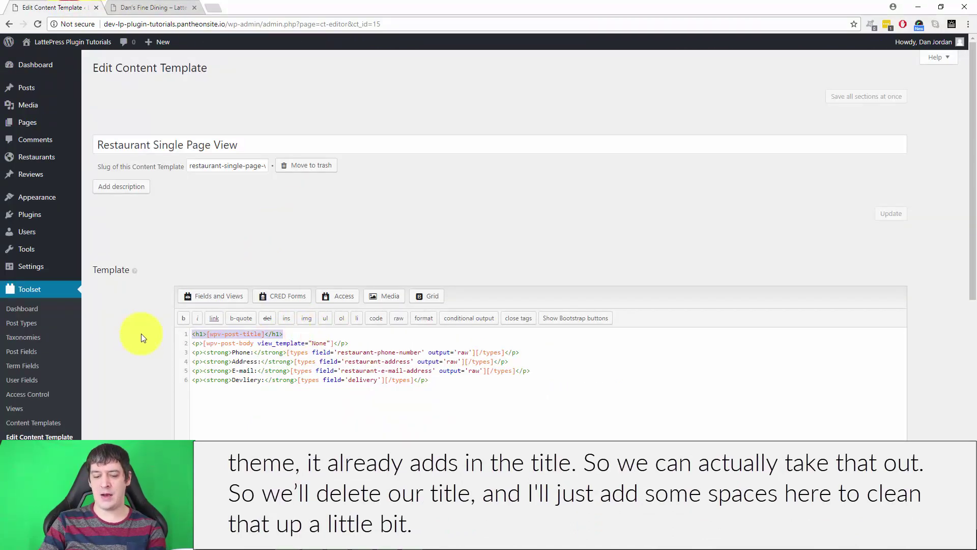
key("Delete")
key("Delete")
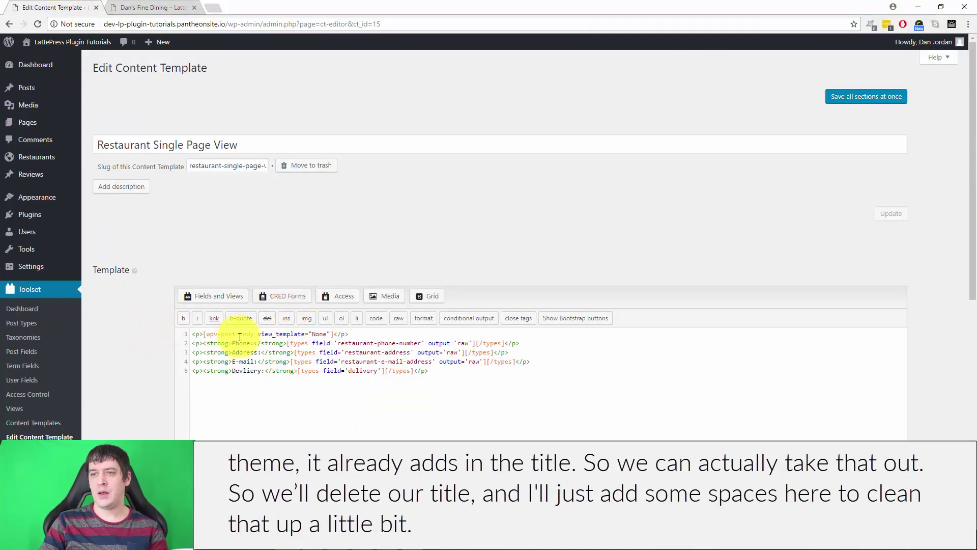
Step: Add a space after each bold label (Phone, Address, E-mail, Devliery) and save the template
left_click(253, 343)
left_click(261, 352)
left_click(257, 361)
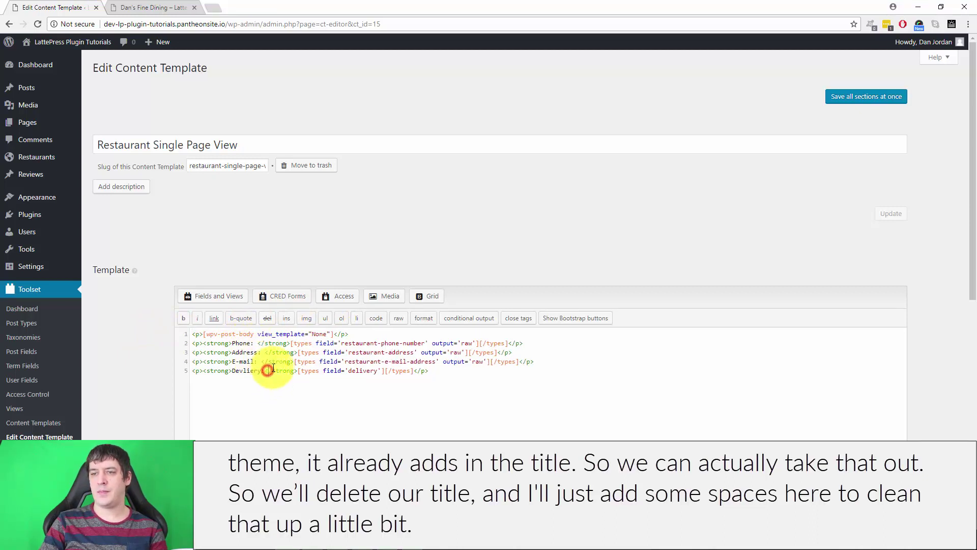
left_click(267, 370)
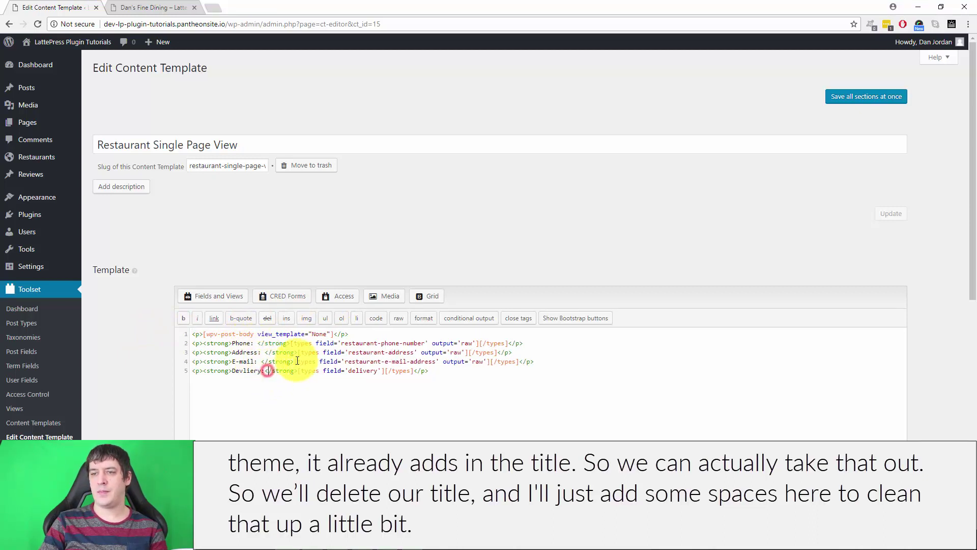
left_click(868, 102)
Step: Reload the Dan's Fine Dining page and scroll through it to confirm the single title and spaced bold labels
left_click(173, 7)
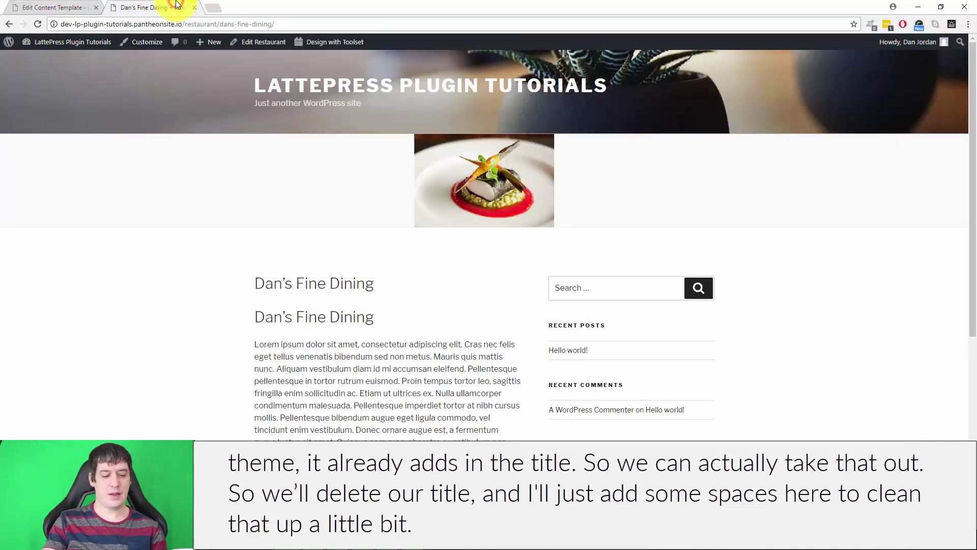
key("F5")
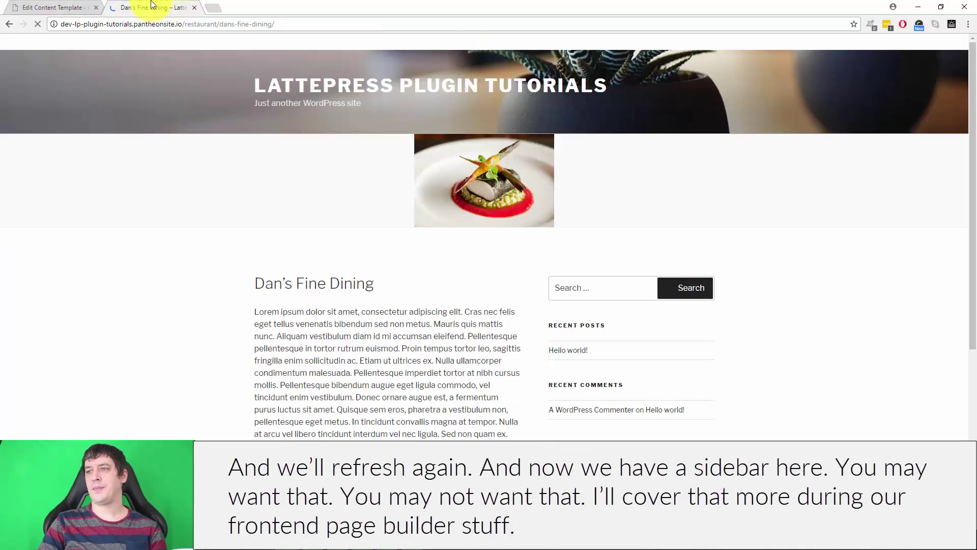
scroll(747, 82, "down", 4)
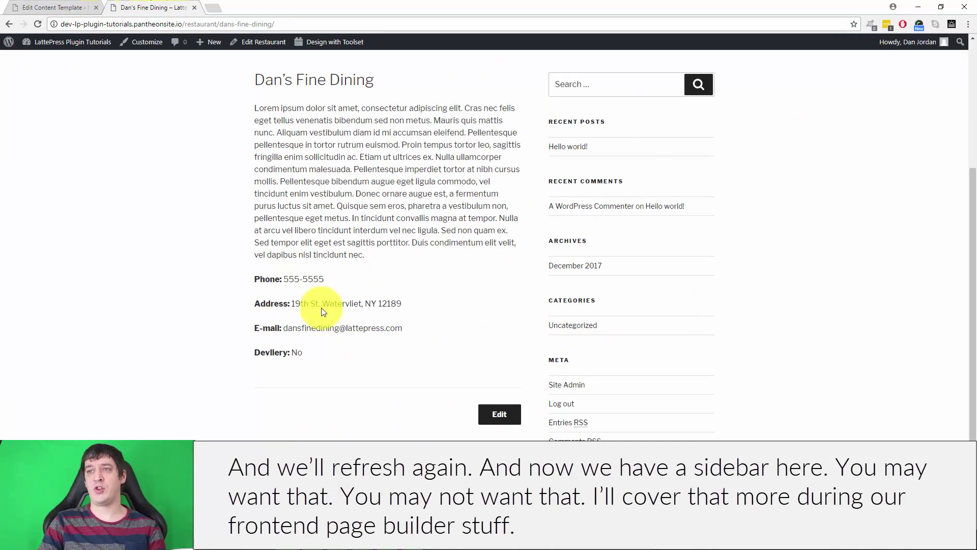
scroll(323, 272, "up", 3)
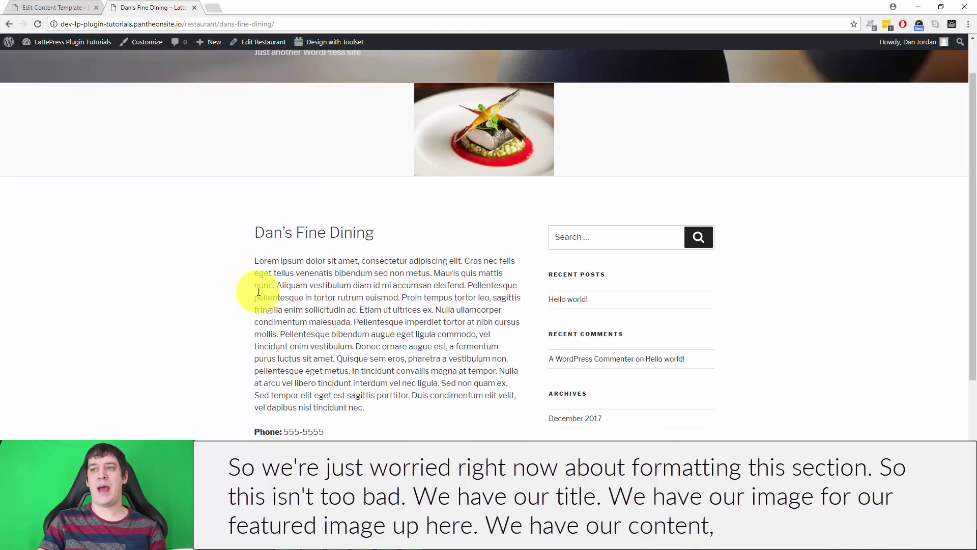
scroll(366, 338, "down", 2)
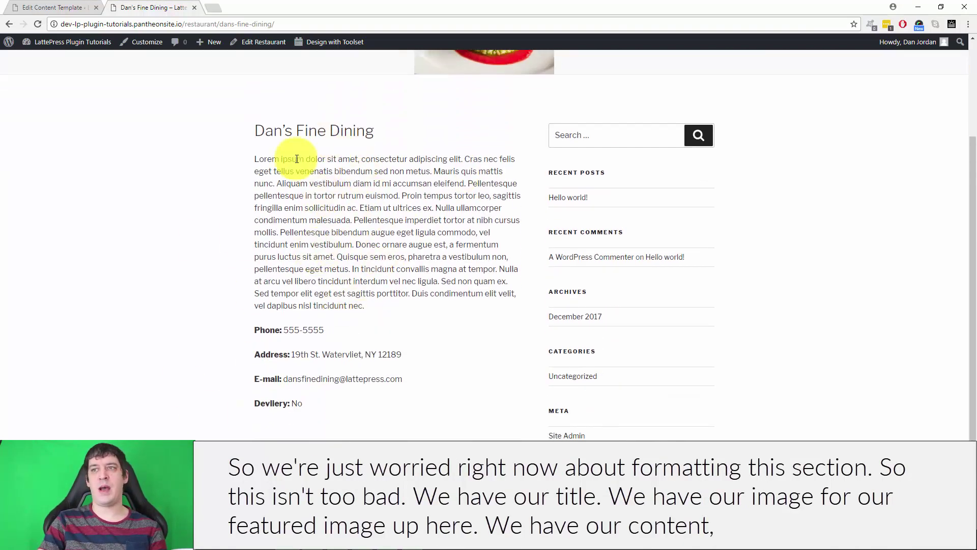
scroll(453, 150, "up", 3)
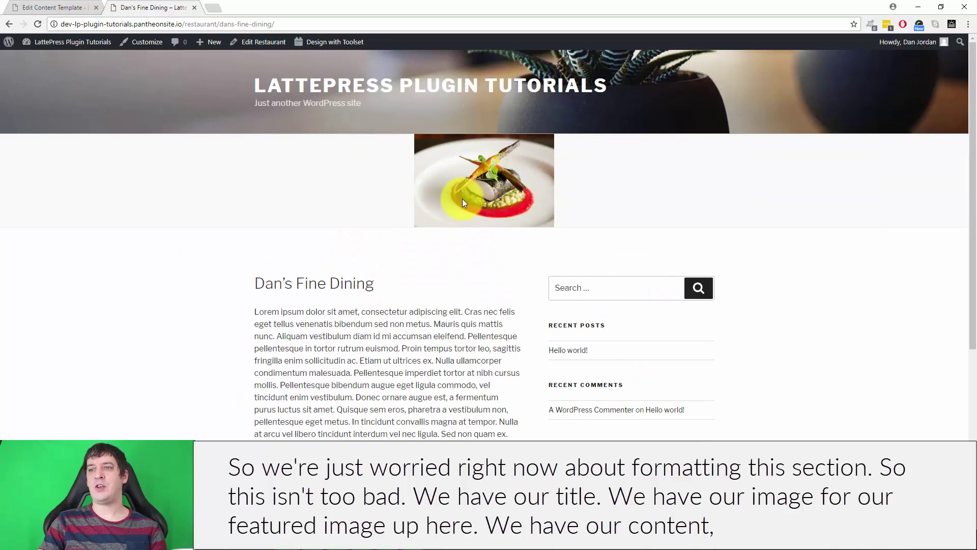
scroll(499, 224, "down", 2)
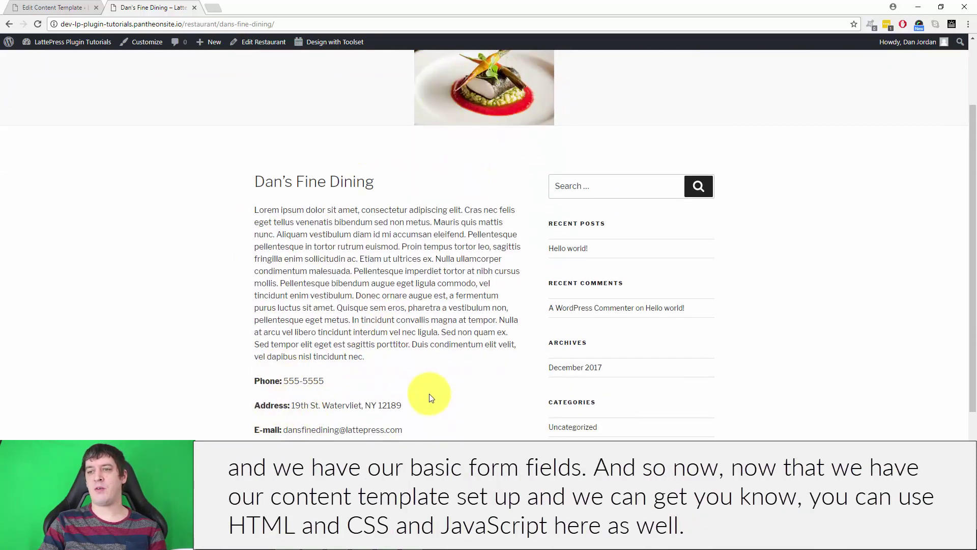
scroll(430, 392, "down", 3)
scroll(491, 221, "up", 3)
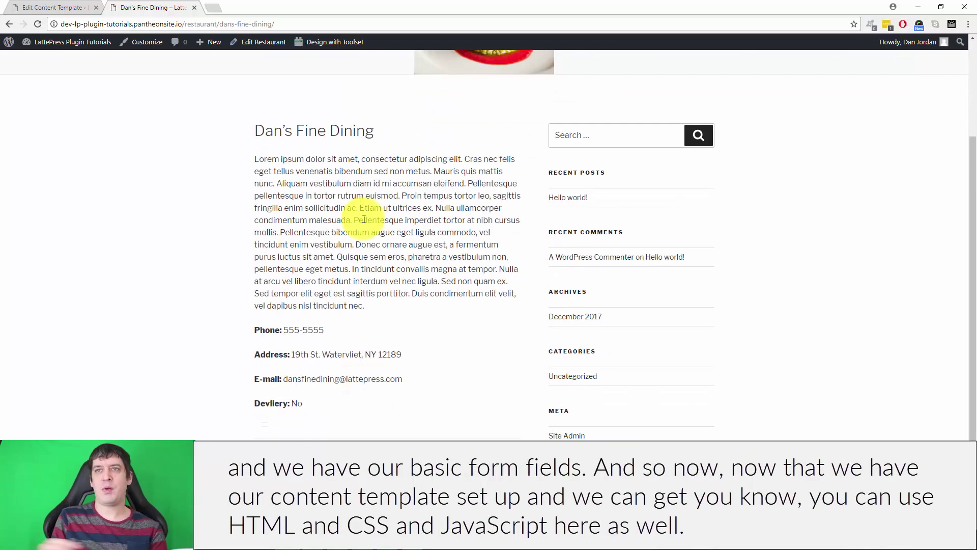
Step: Reopen the Restaurant Single Page View template editor and look over its CSS/JS editors
left_click(61, 7)
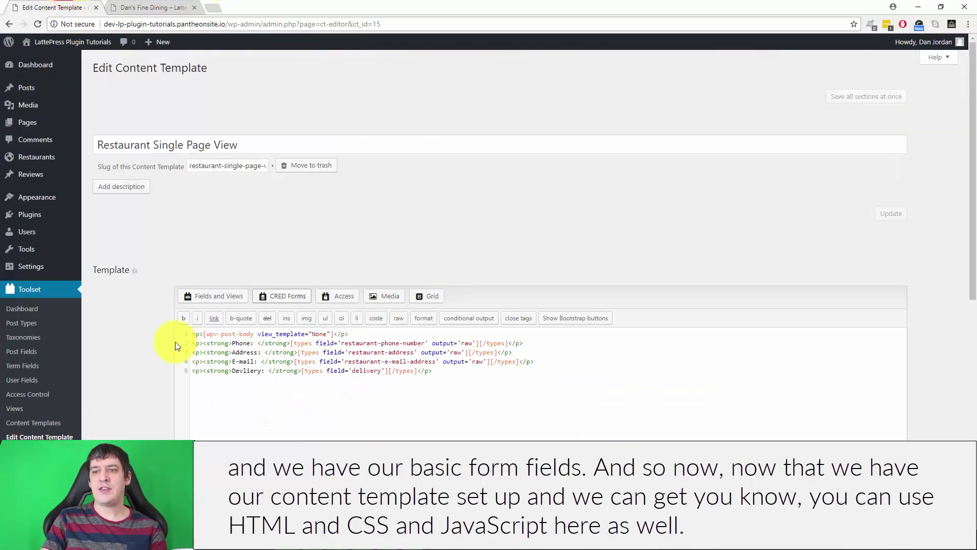
scroll(516, 322, "down", 2)
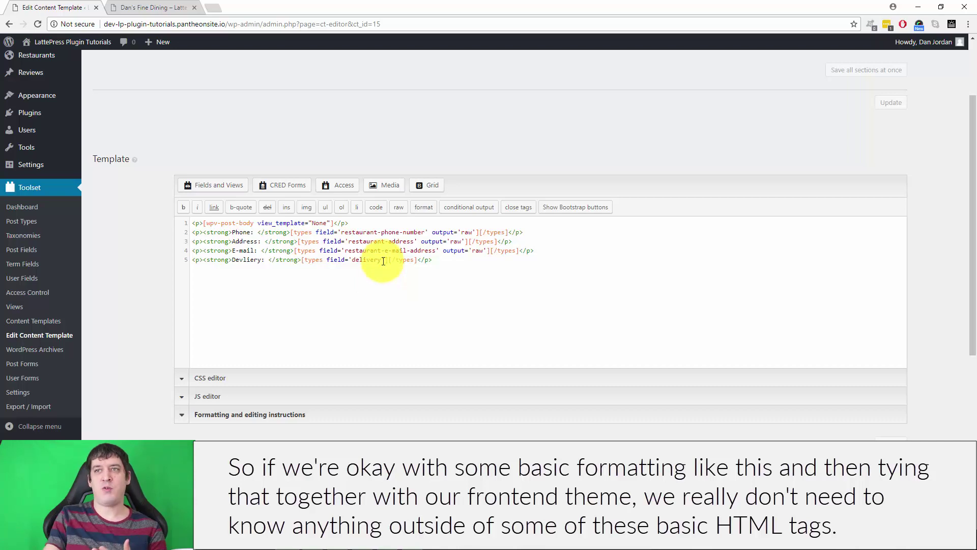
left_click(138, 4)
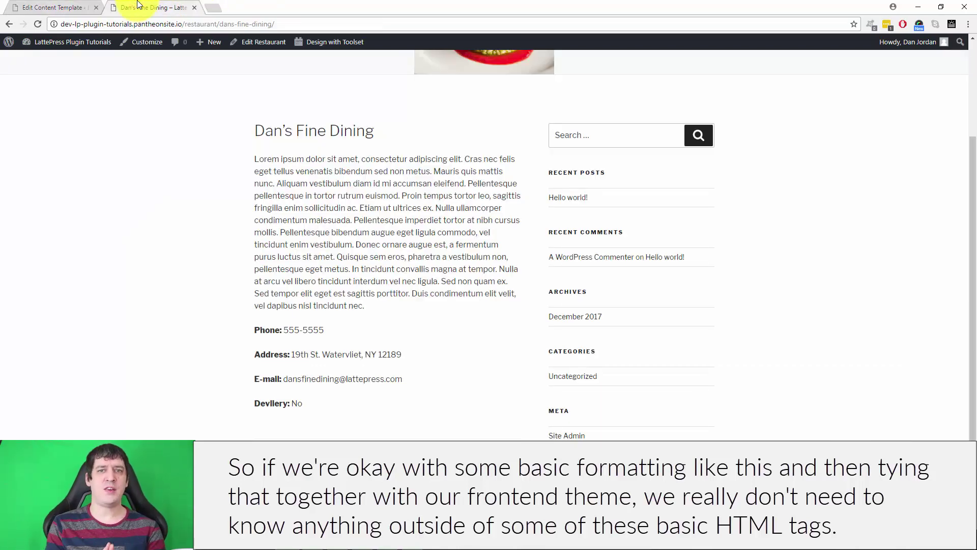
Step: Review the Dan's Fine Dining page showing bold Phone, Address, E-mail and delivery details
left_click(48, 7)
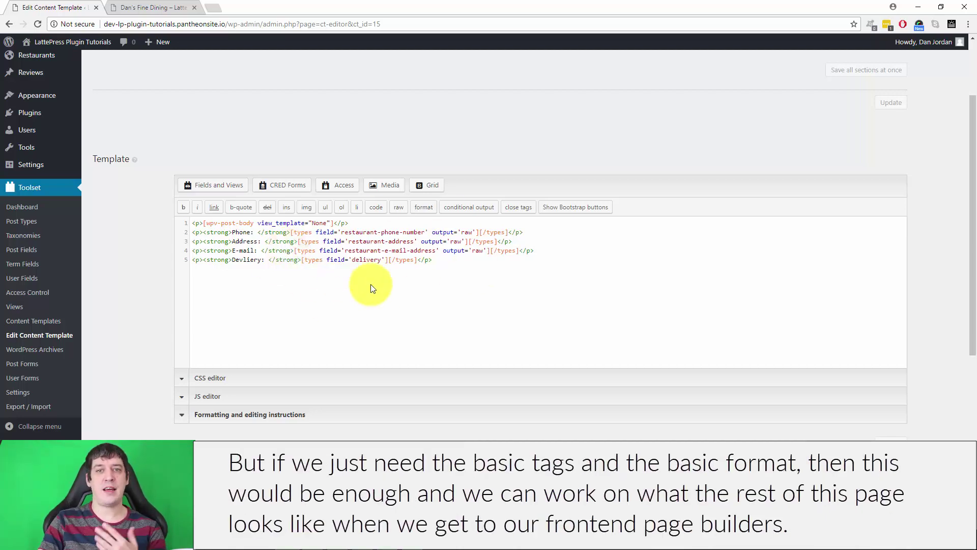
key("ctrl+Tab")
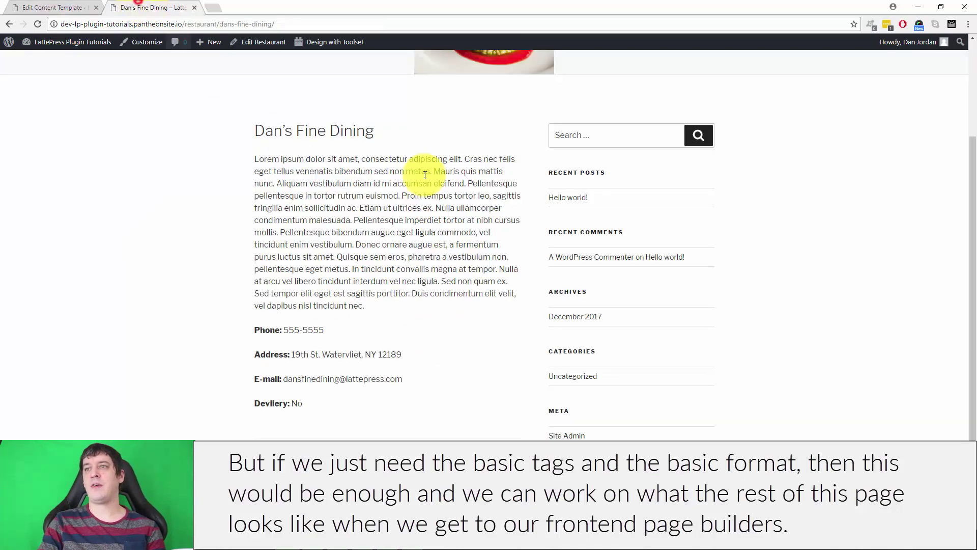
scroll(675, 437, "up", 4)
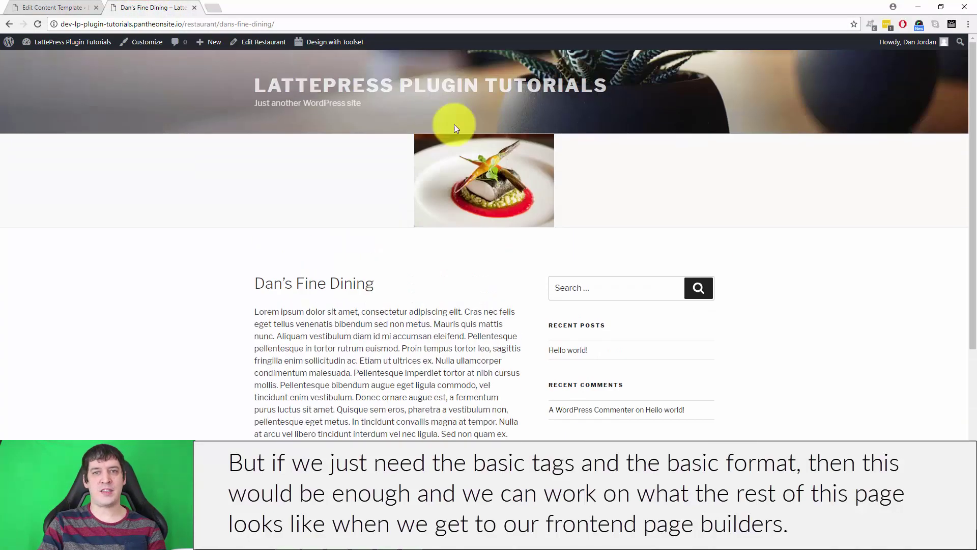
scroll(705, 438, "down", 6)
scroll(754, 411, "down", 1)
scroll(754, 411, "up", 4)
scroll(754, 411, "down", 3)
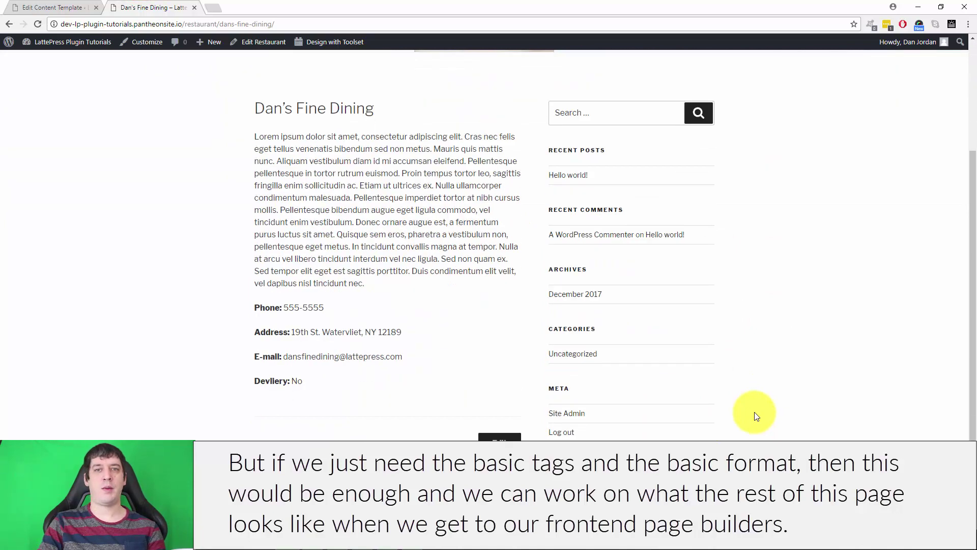
scroll(754, 411, "up", 1)
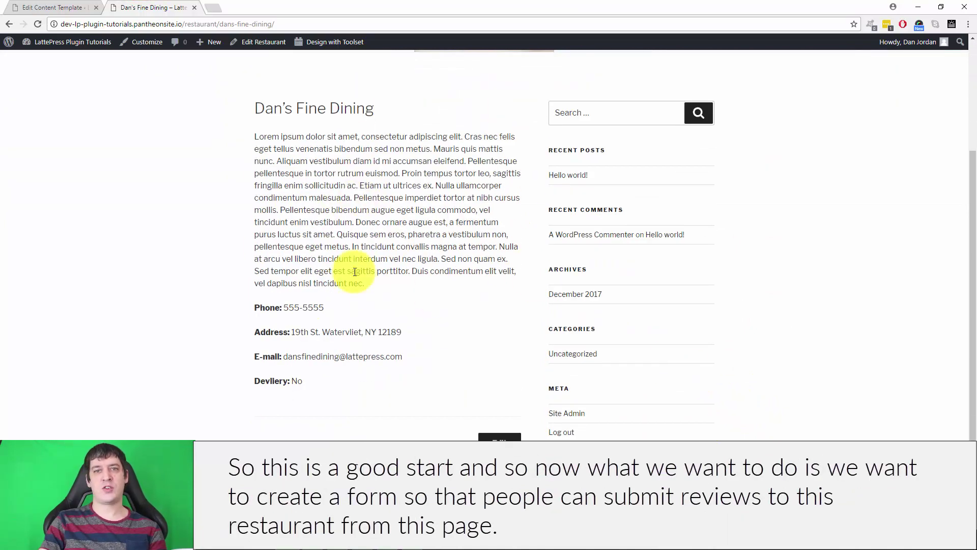
scroll(359, 274, "down", 1)
scroll(367, 277, "up", 1)
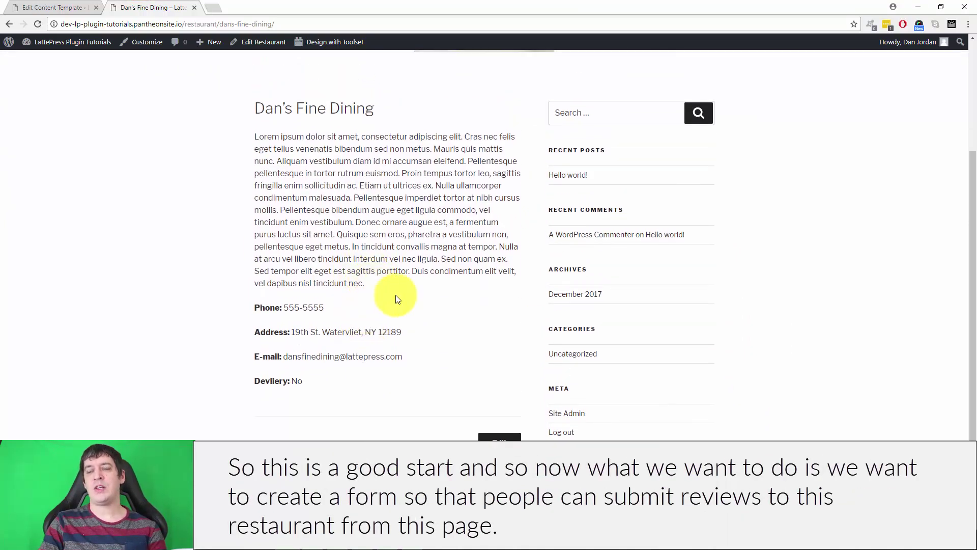
scroll(407, 287, "down", 2)
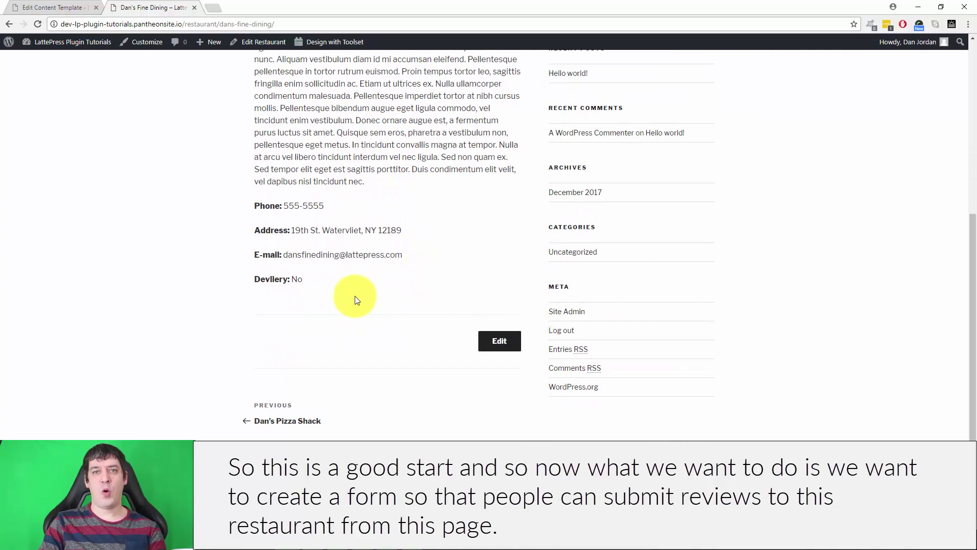